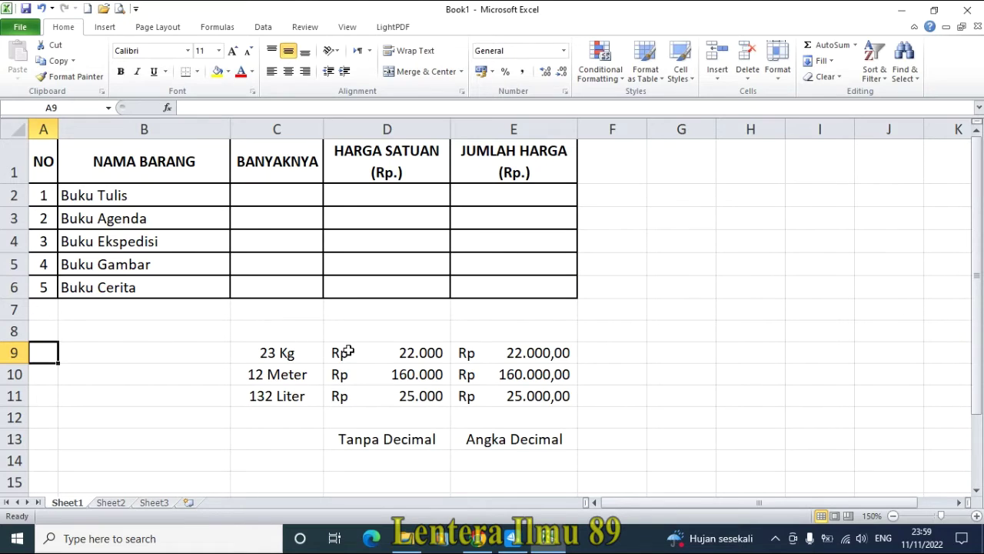
- Examine the sample quantities with units and the rupiah amounts with and without decimals in C9:E11
{"action": "left_click_drag", "start_coordinate": [348, 352], "coordinate": [372, 395]}
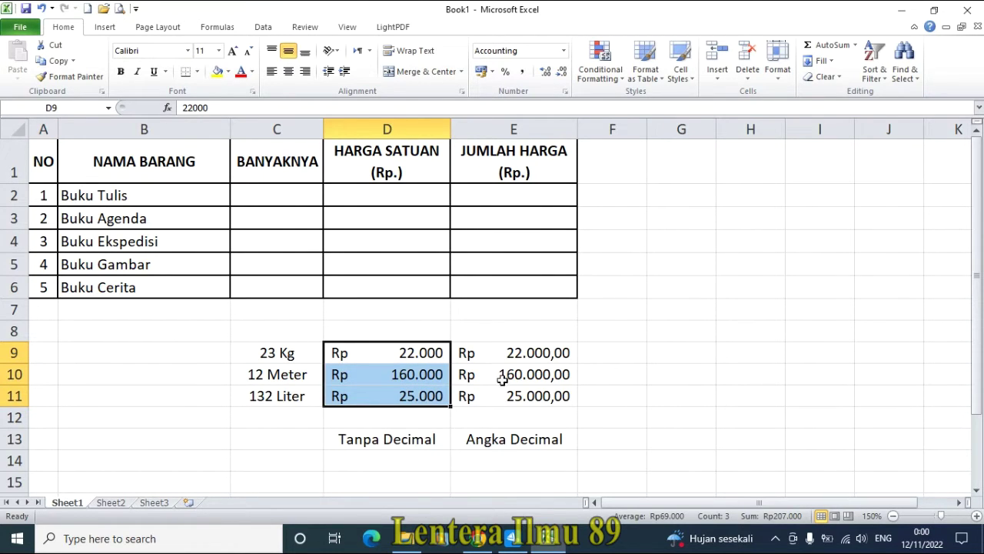
{"action": "left_click", "coordinate": [501, 355]}
{"action": "left_click_drag", "start_coordinate": [502, 355], "coordinate": [504, 400]}
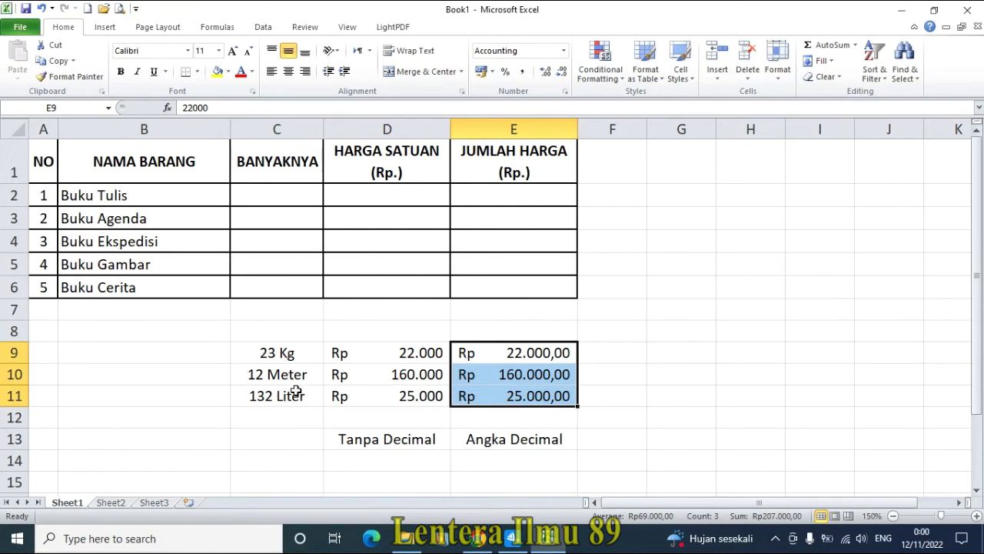
{"action": "left_click_drag", "start_coordinate": [302, 359], "coordinate": [300, 388]}
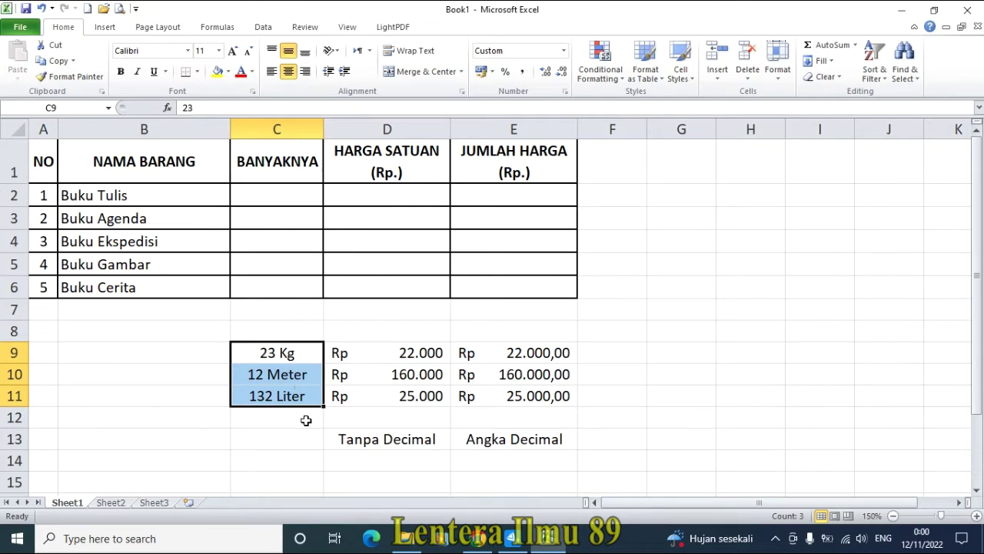
{"action": "left_click", "coordinate": [256, 434]}
{"action": "left_click_drag", "start_coordinate": [282, 352], "coordinate": [515, 395]}
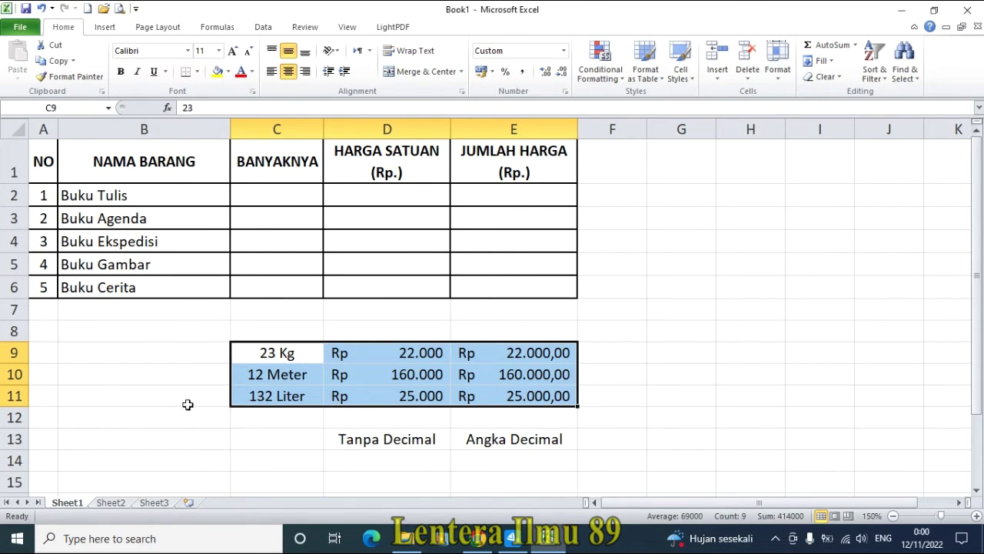
- Enter the prices with a manually written currency prefix: "Rp. 23.000" in G5 and "Rp. 12.000" in G6
{"action": "left_click", "coordinate": [705, 264]}
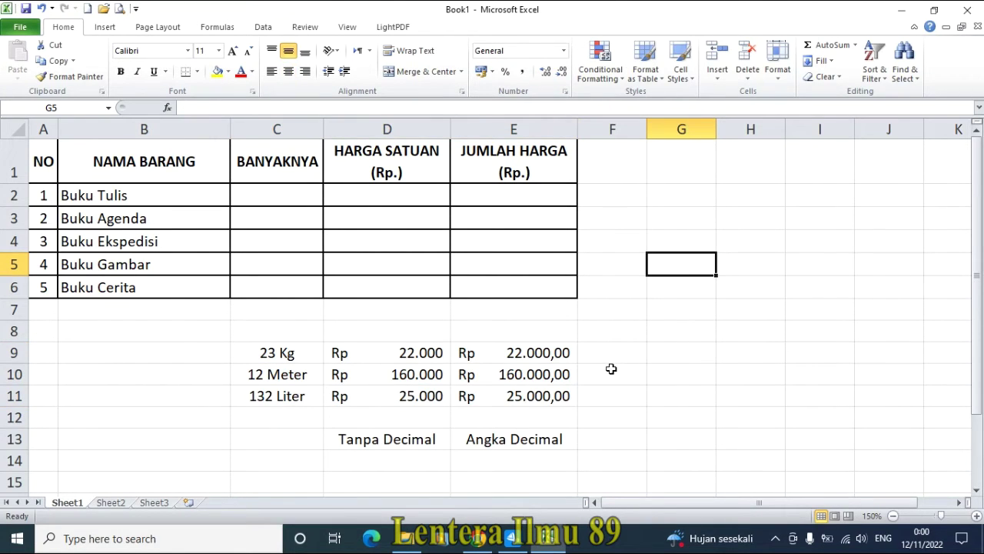
{"action": "type", "text": "Rp. "}
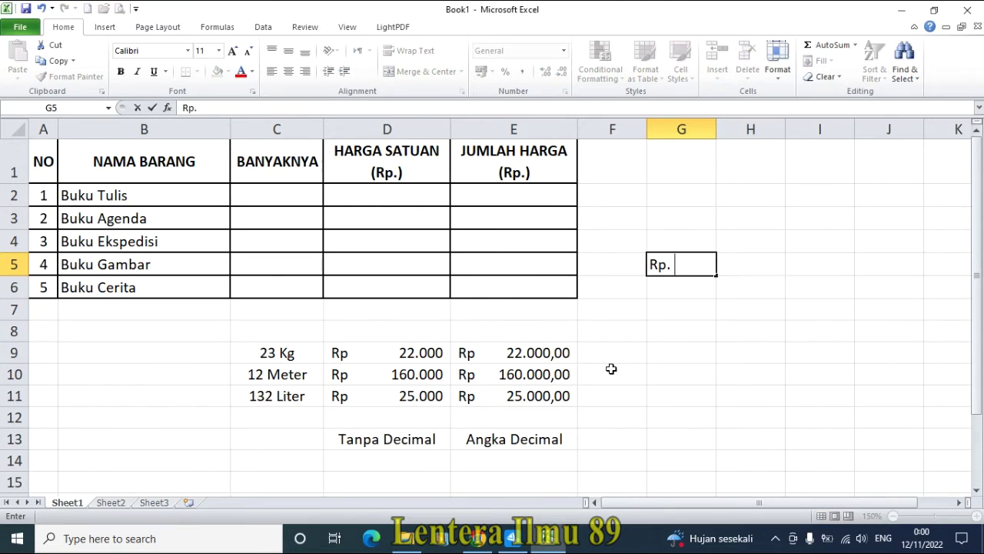
{"action": "type", "text": "23."}
{"action": "type", "text": "0"}
{"action": "key", "text": "BackSpace"}
{"action": "type", "text": ".000"}
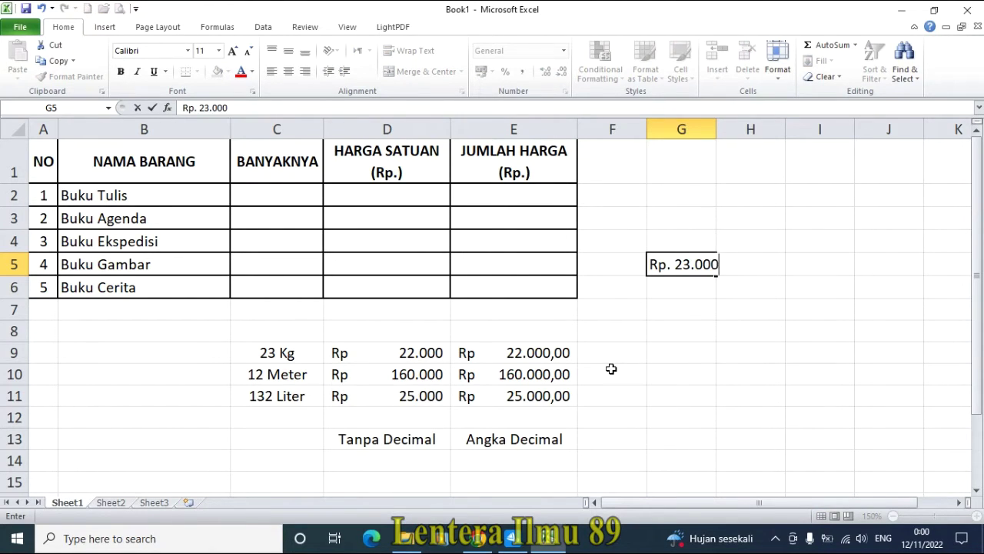
{"action": "key", "text": "Return"}
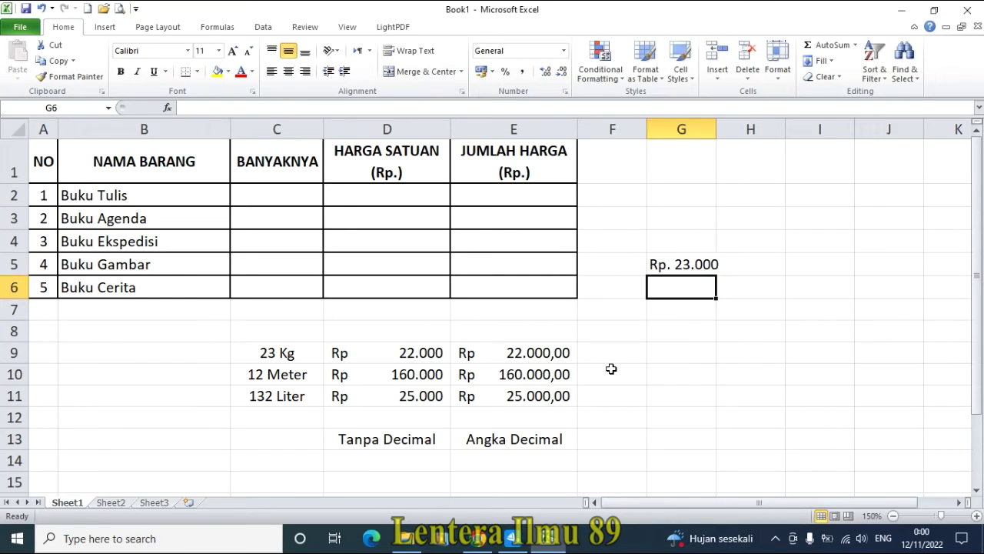
{"action": "type", "text": "Rp. "}
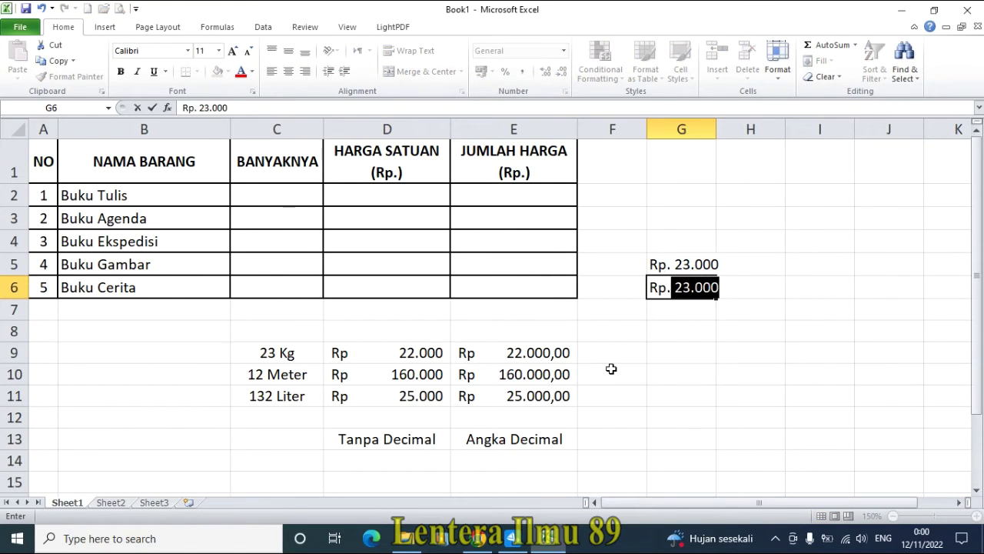
{"action": "type", "text": "12.0"}
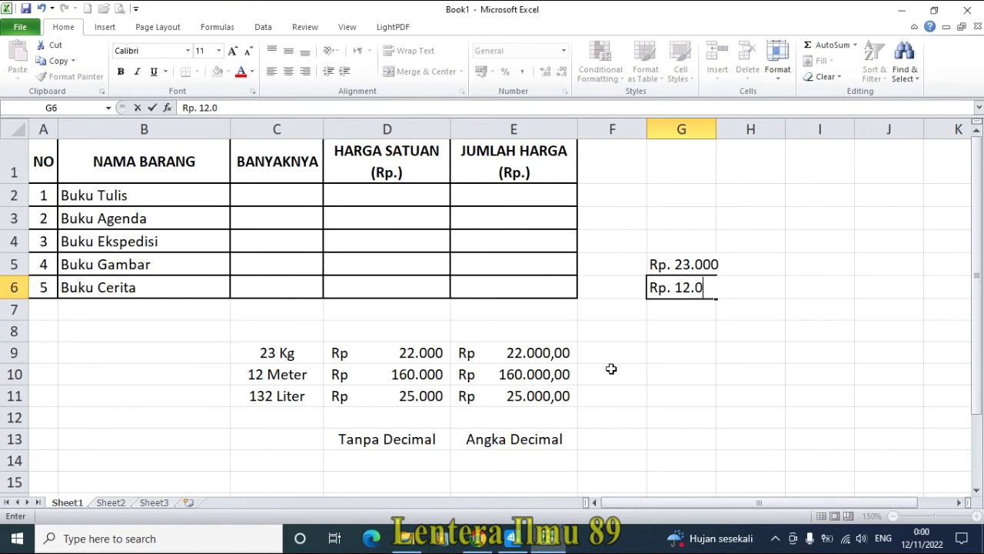
{"action": "type", "text": "00"}
{"action": "key", "text": "Return"}
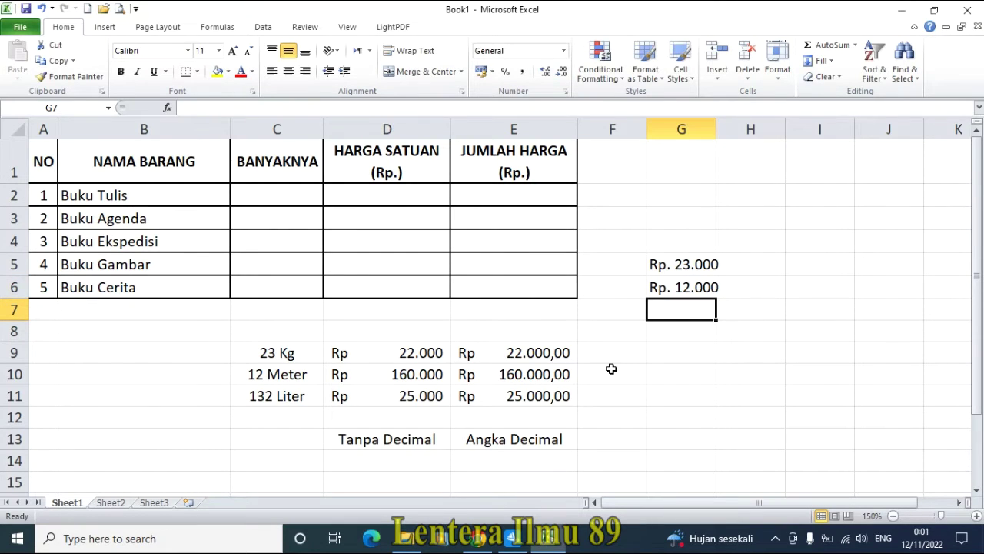
- Enter "Rp. 15.000" in G7 and fit the width of column G to its contents
{"action": "type", "text": "Rp. "}
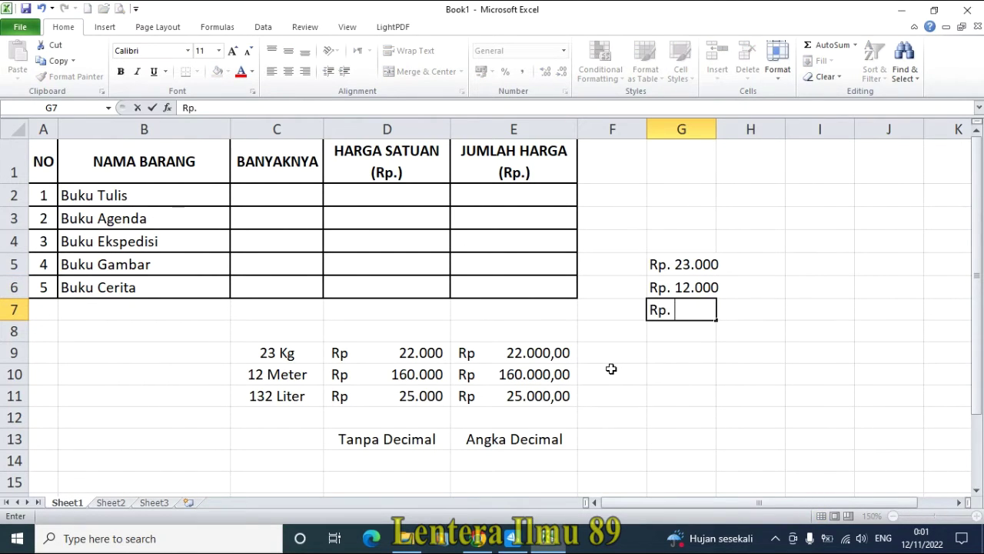
{"action": "type", "text": "15.000"}
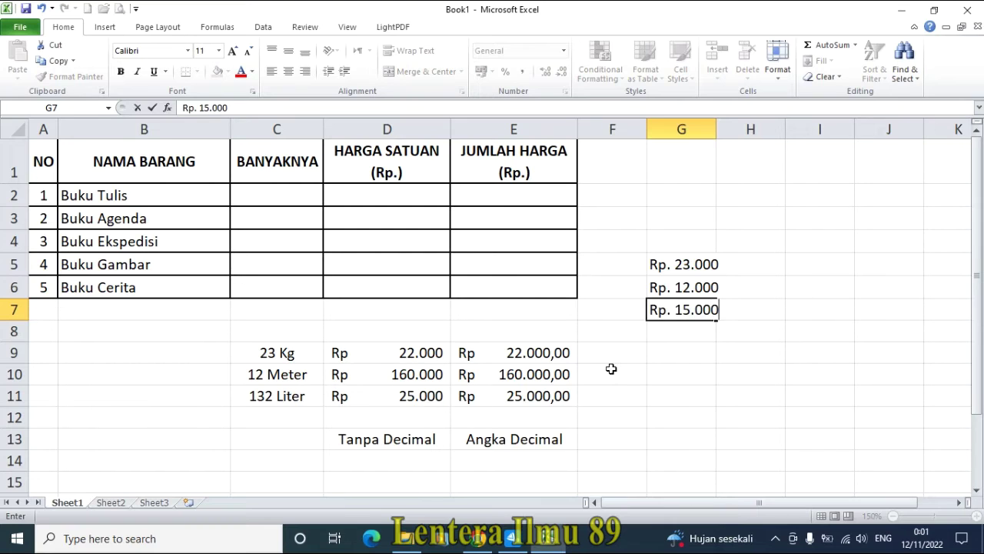
{"action": "key", "text": "Return"}
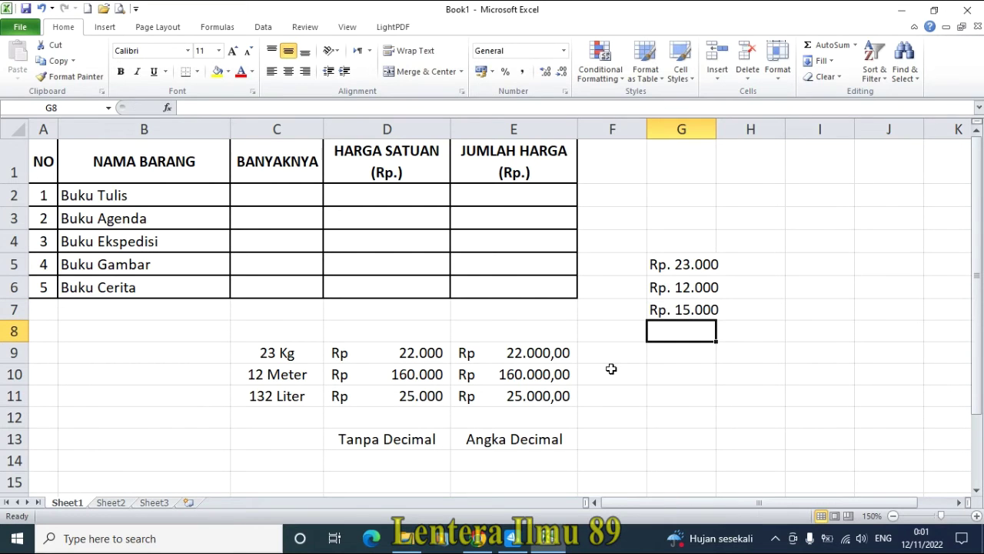
{"action": "double_click", "coordinate": [716, 129]}
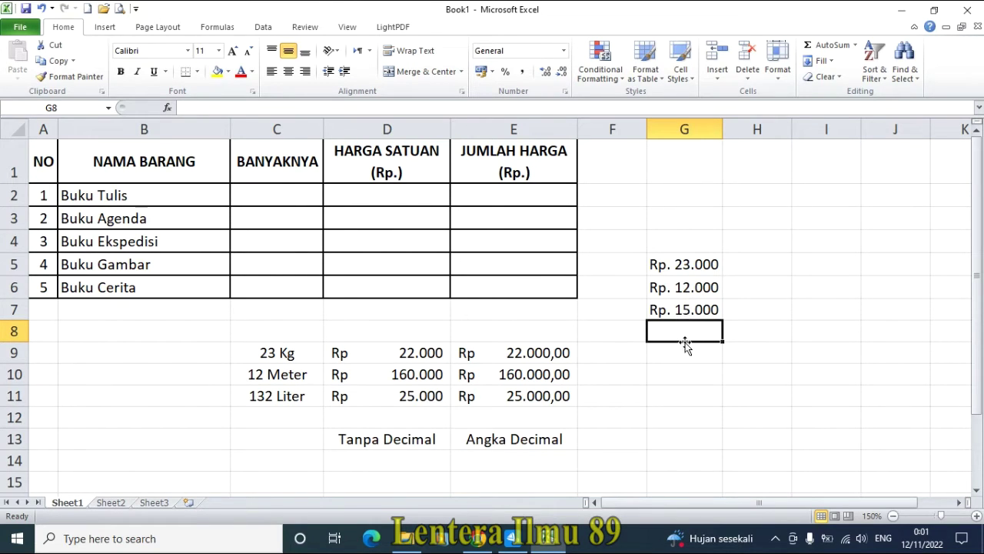
- Total the three prices in G8 with AutoSum, using the formula =SUM(G5:G7)
{"action": "left_click", "coordinate": [683, 368]}
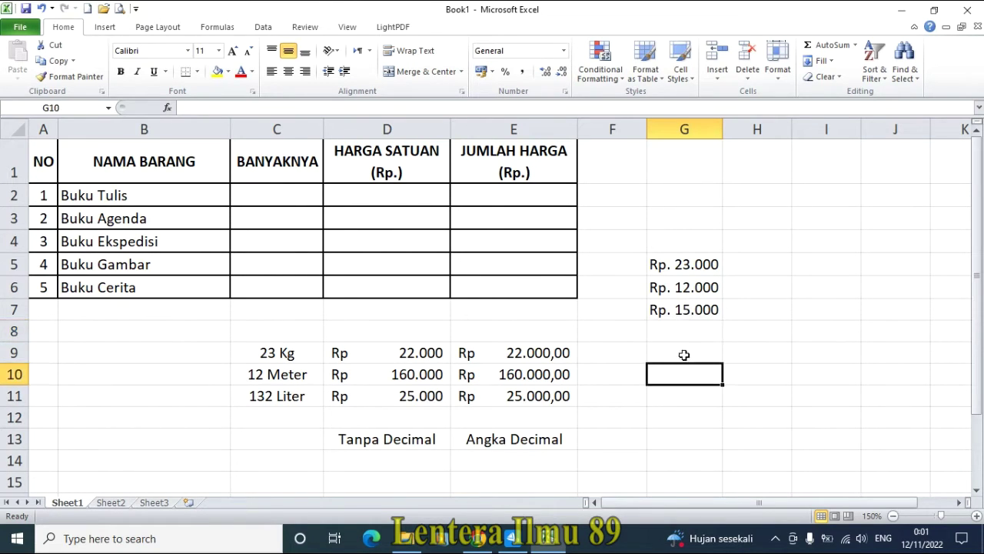
{"action": "left_click", "coordinate": [689, 332]}
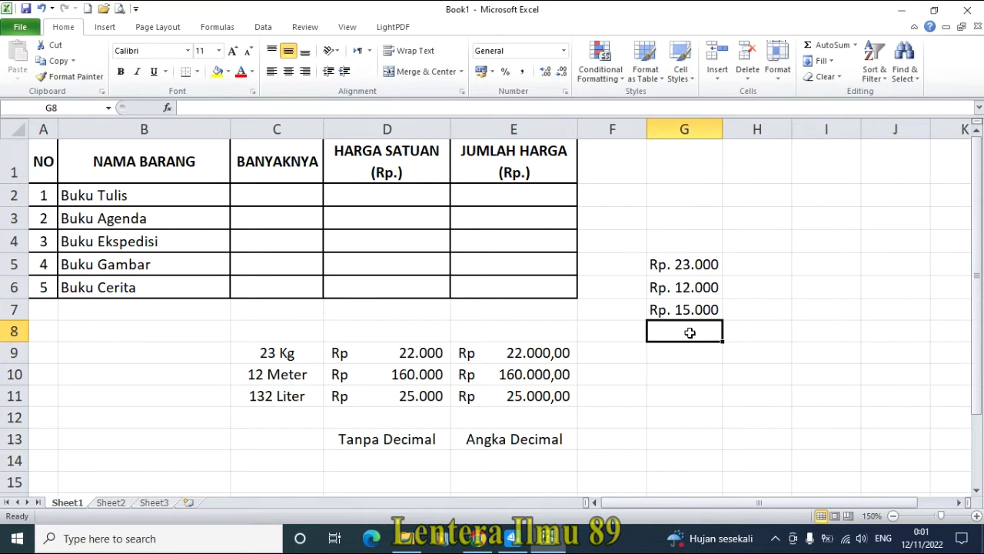
{"action": "left_click", "coordinate": [690, 367]}
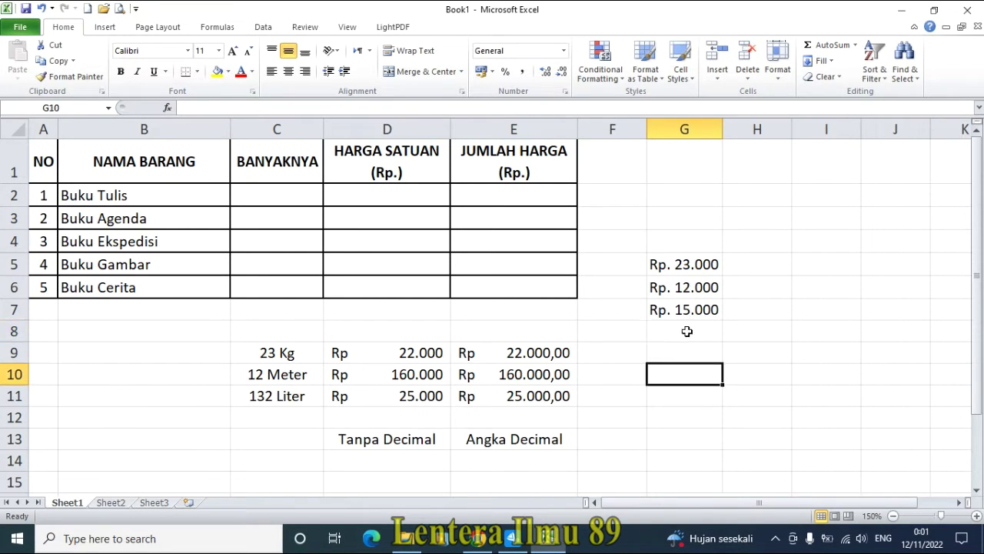
{"action": "left_click", "coordinate": [687, 330]}
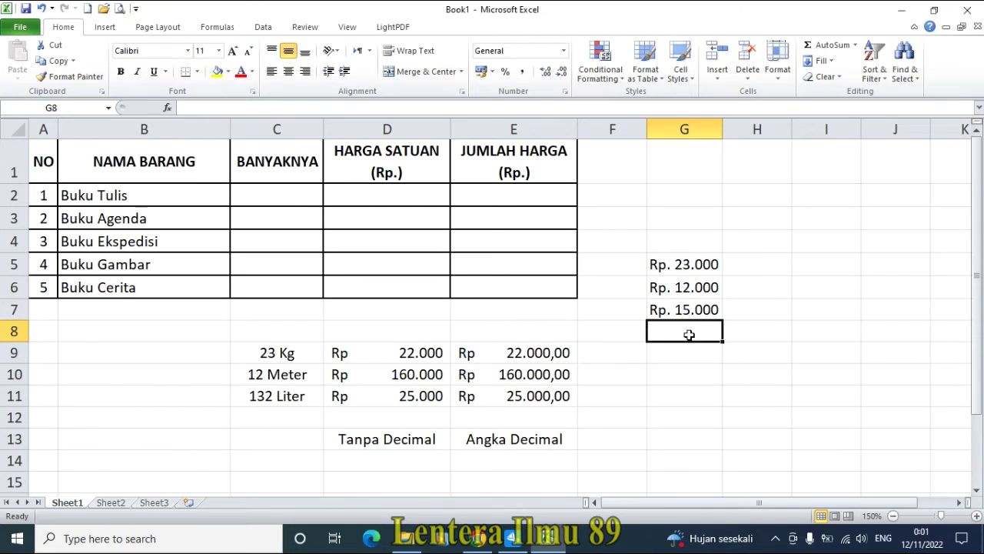
{"action": "left_click", "coordinate": [820, 47]}
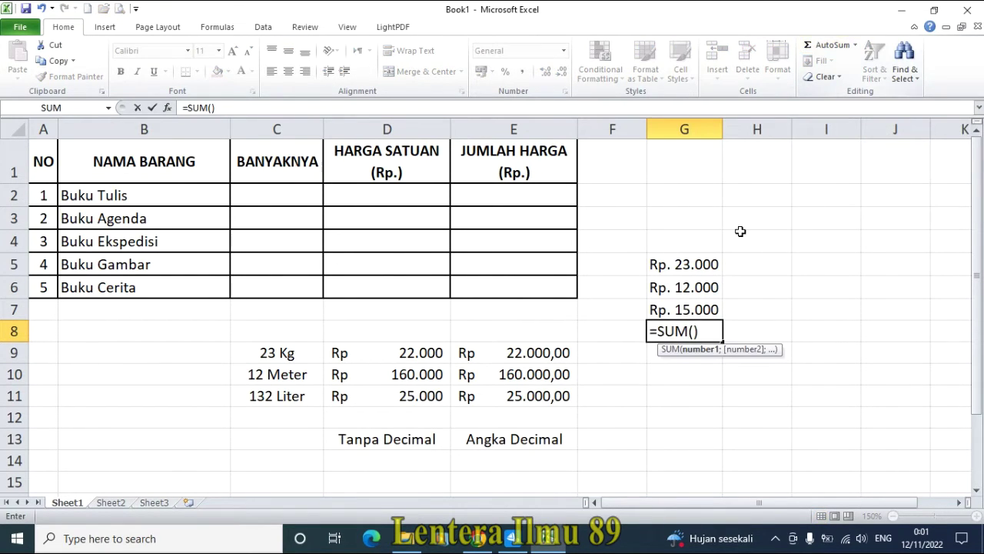
{"action": "left_click_drag", "start_coordinate": [694, 267], "coordinate": [692, 309]}
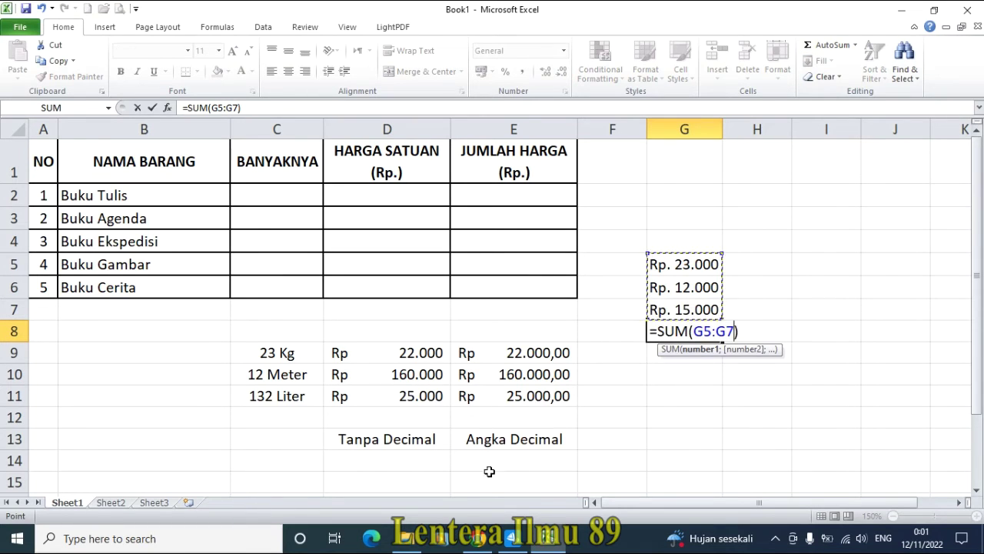
{"action": "key", "text": "Return"}
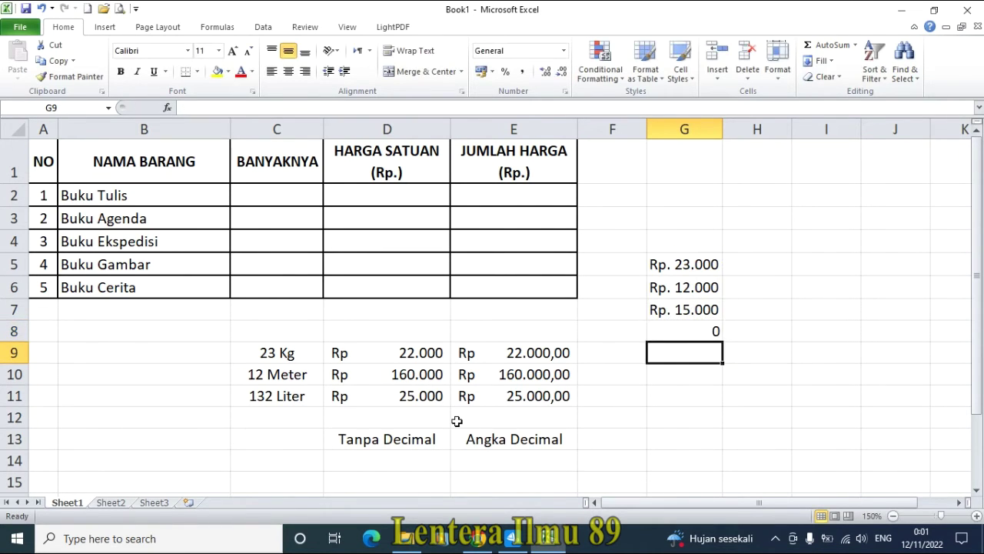
{"action": "left_click", "coordinate": [680, 330]}
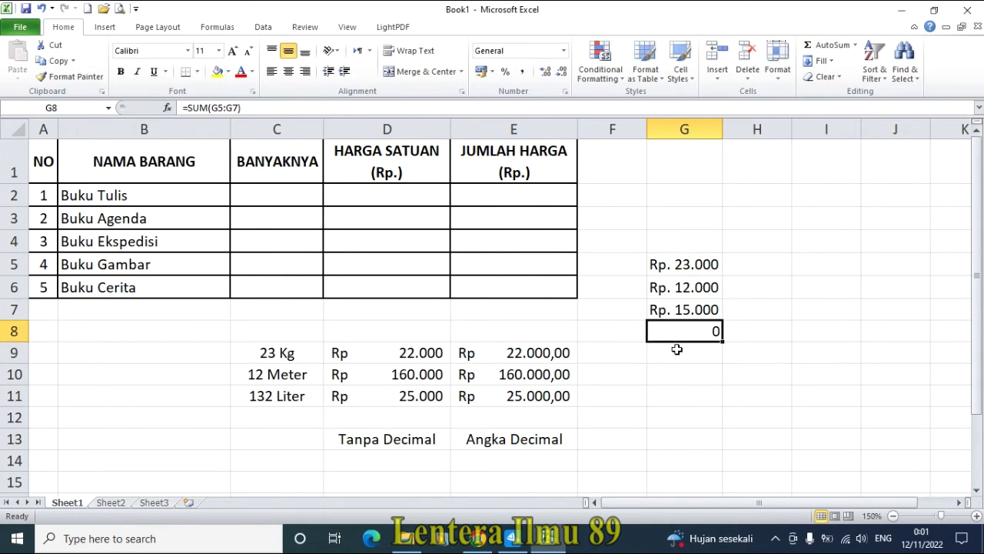
- Multiply the three prices in G9 with the formula =G7*G6*G5
{"action": "left_click", "coordinate": [678, 348]}
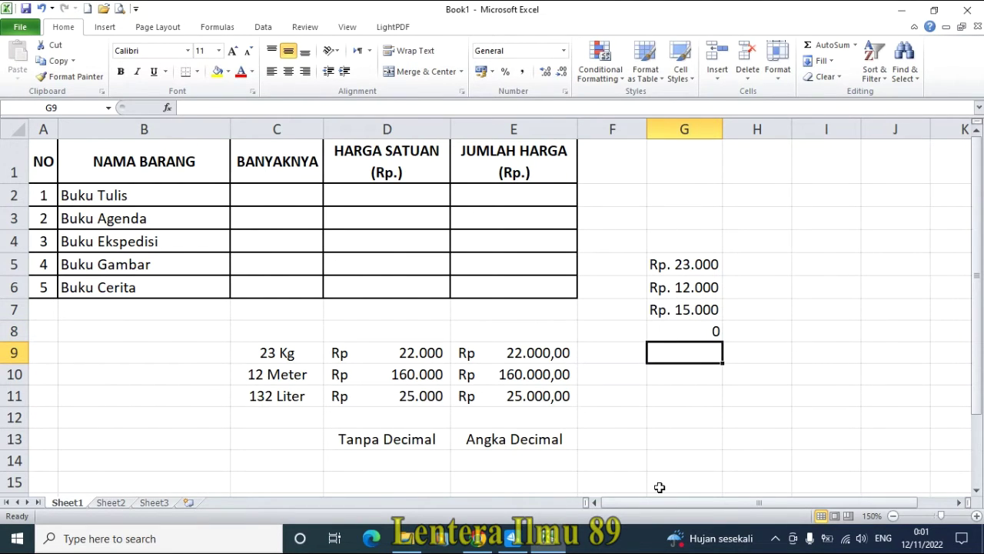
{"action": "type", "text": "="}
{"action": "key", "text": "Up"}
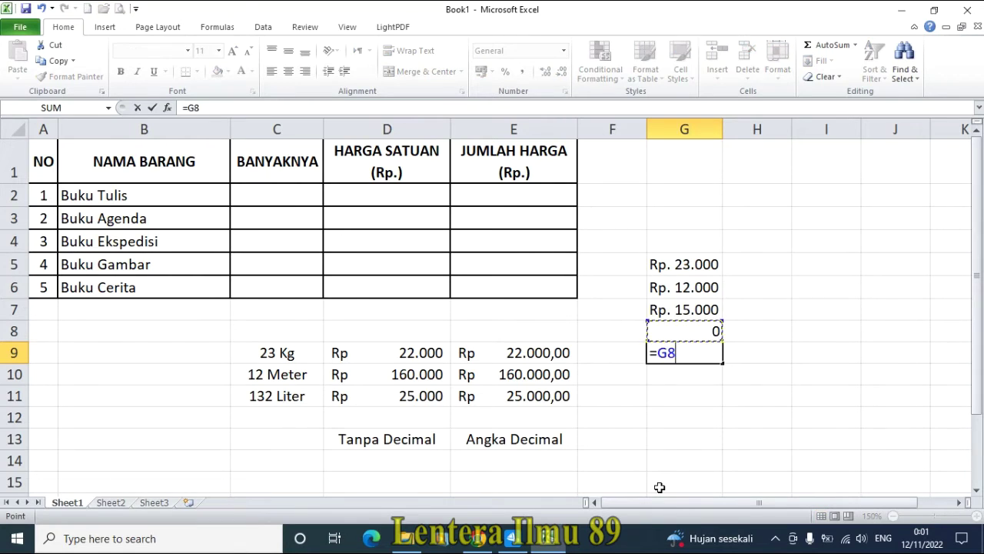
{"action": "key", "text": "Up"}
{"action": "type", "text": "*"}
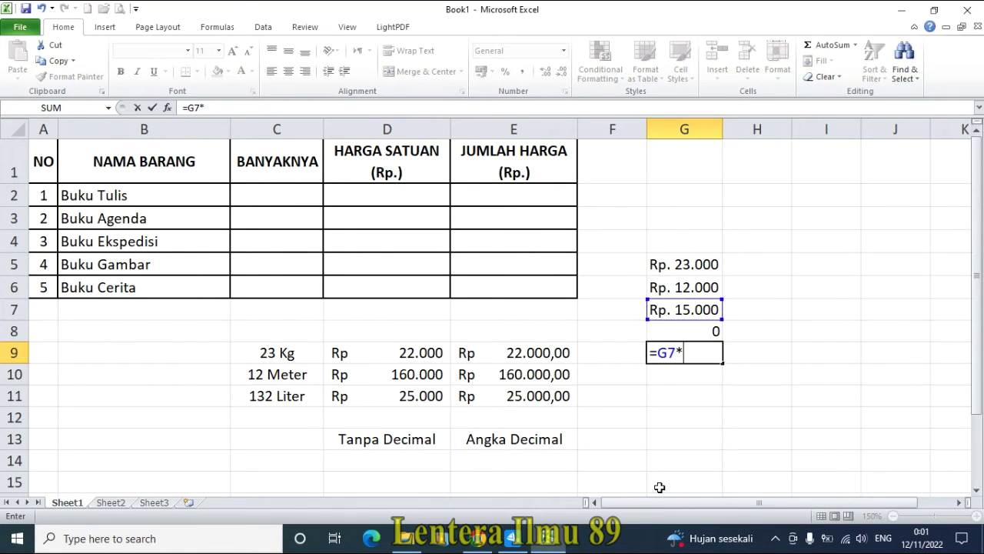
{"action": "key", "text": "Up"}
{"action": "key", "text": "Up"}
{"action": "key", "text": "Up"}
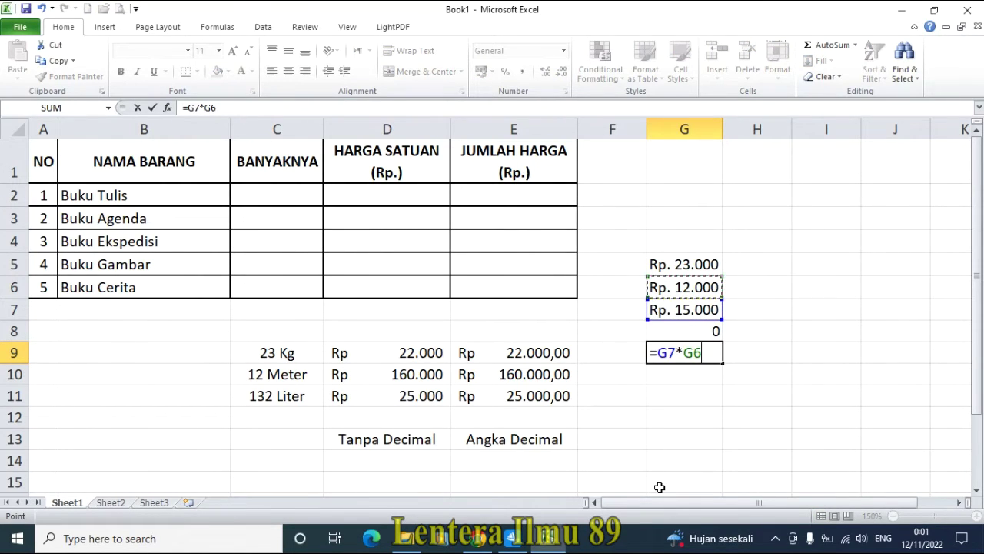
{"action": "type", "text": "*"}
{"action": "key", "text": "Up"}
{"action": "key", "text": "Up"}
{"action": "key", "text": "Up"}
{"action": "key", "text": "Up"}
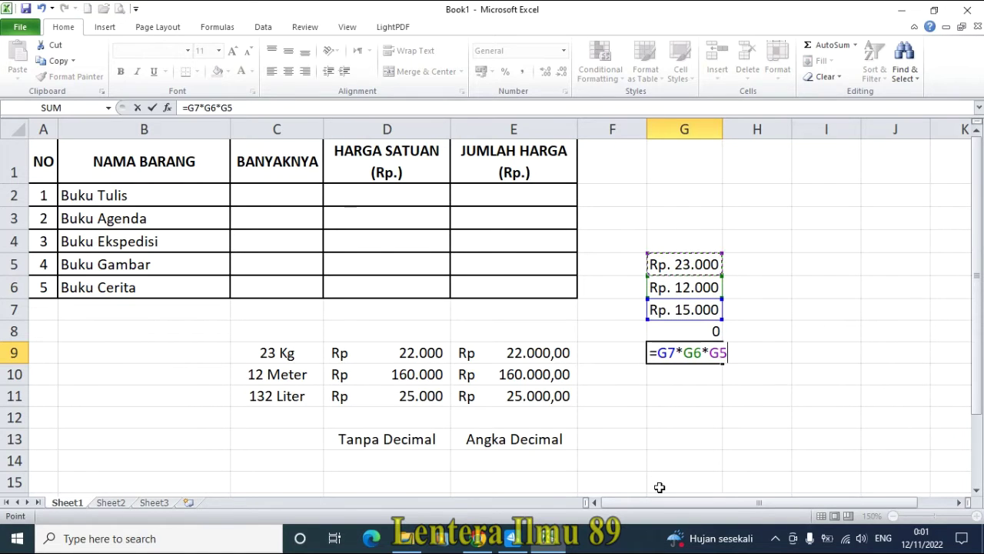
{"action": "key", "text": "Return"}
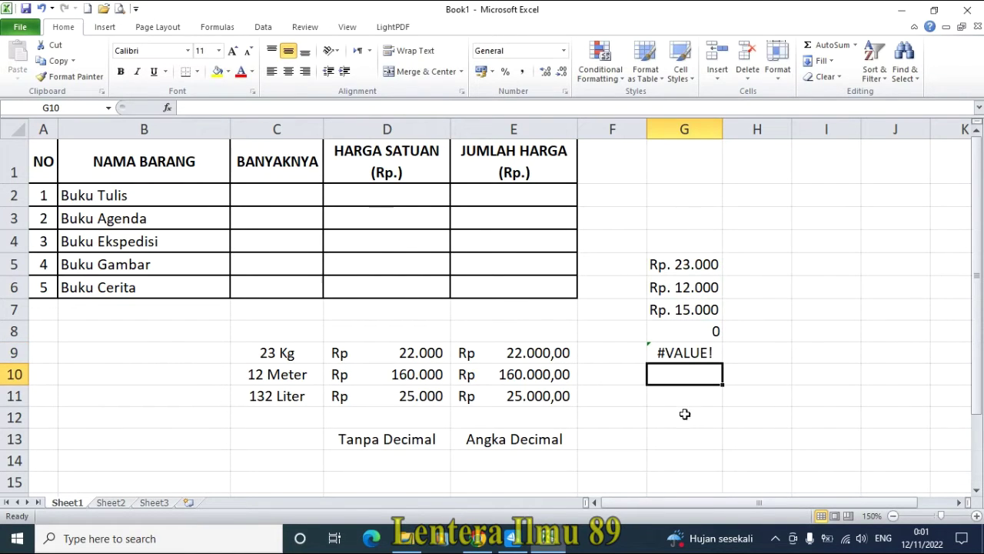
{"action": "left_click", "coordinate": [686, 354]}
{"action": "left_click", "coordinate": [698, 377]}
{"action": "left_click", "coordinate": [701, 353]}
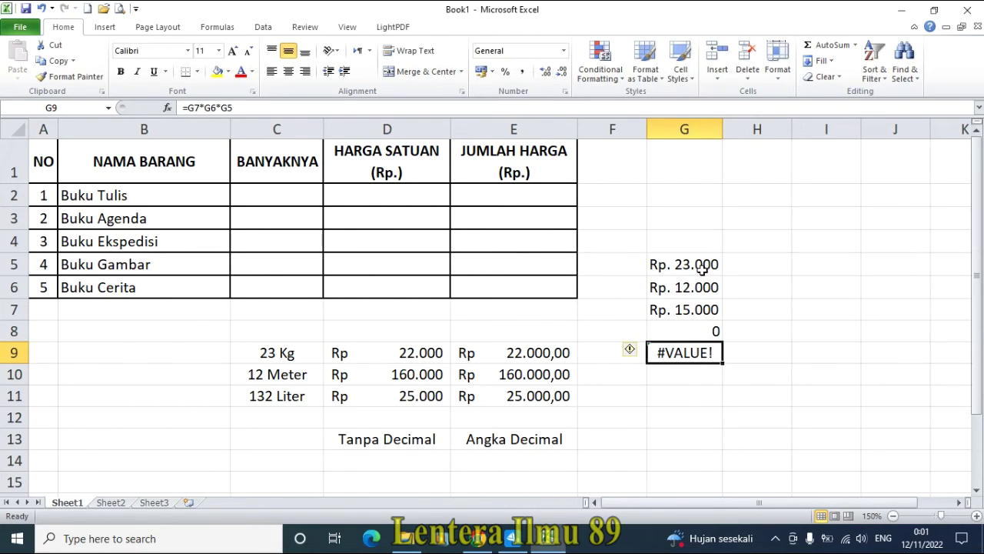
- Review the manually prefixed prices in G5:G7, the item table A1:E6 and its empty BANYAKNYA cells C2:C6
{"action": "left_click_drag", "start_coordinate": [703, 267], "coordinate": [703, 303]}
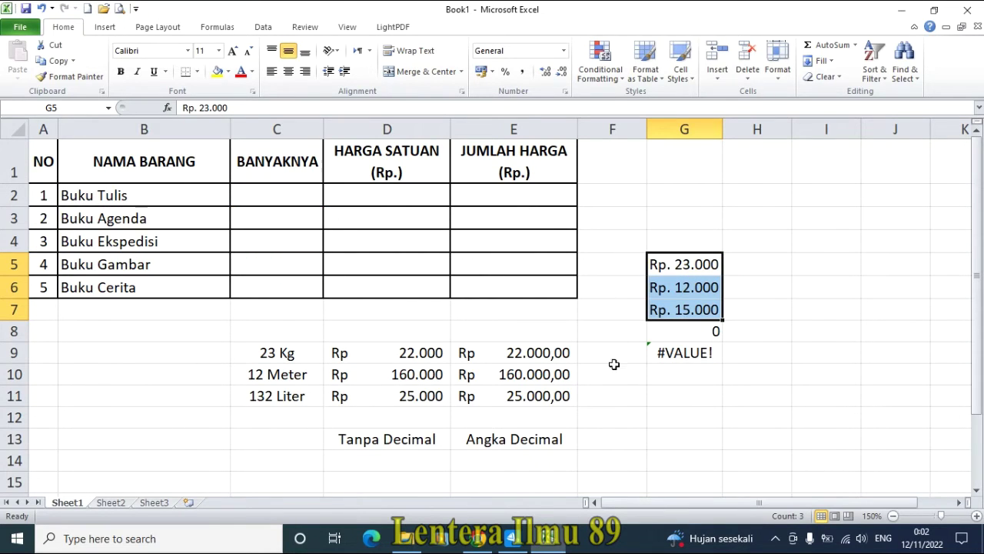
{"action": "left_click_drag", "start_coordinate": [669, 265], "coordinate": [650, 323]}
{"action": "left_click_drag", "start_coordinate": [48, 163], "coordinate": [549, 285]}
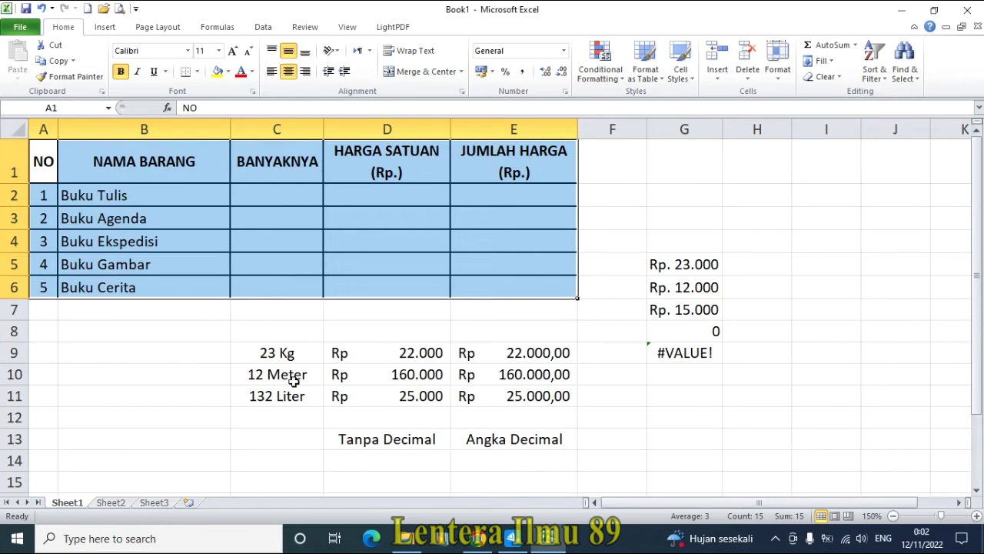
{"action": "left_click", "coordinate": [257, 393]}
{"action": "left_click", "coordinate": [275, 197]}
{"action": "left_click", "coordinate": [277, 234]}
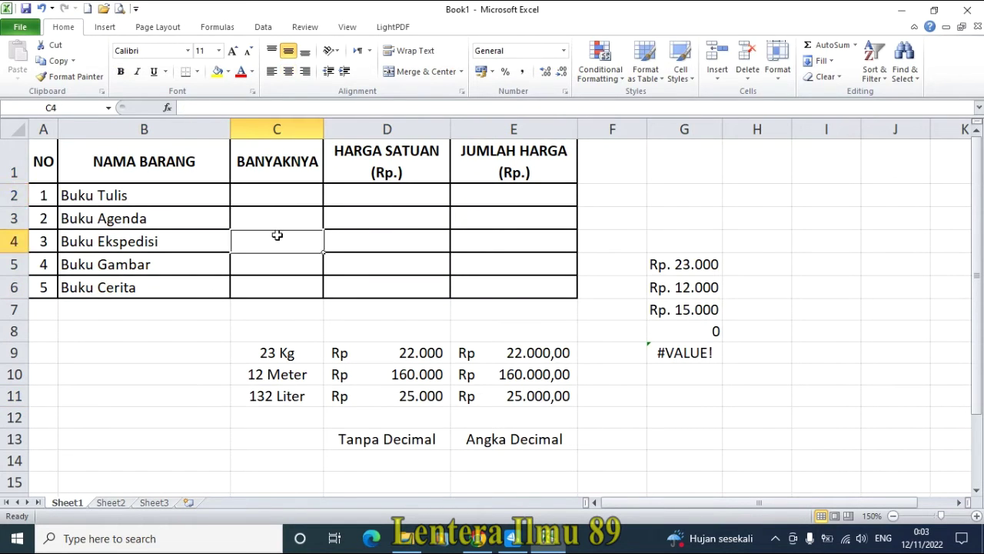
{"action": "left_click", "coordinate": [277, 197]}
{"action": "left_click_drag", "start_coordinate": [277, 197], "coordinate": [277, 281]}
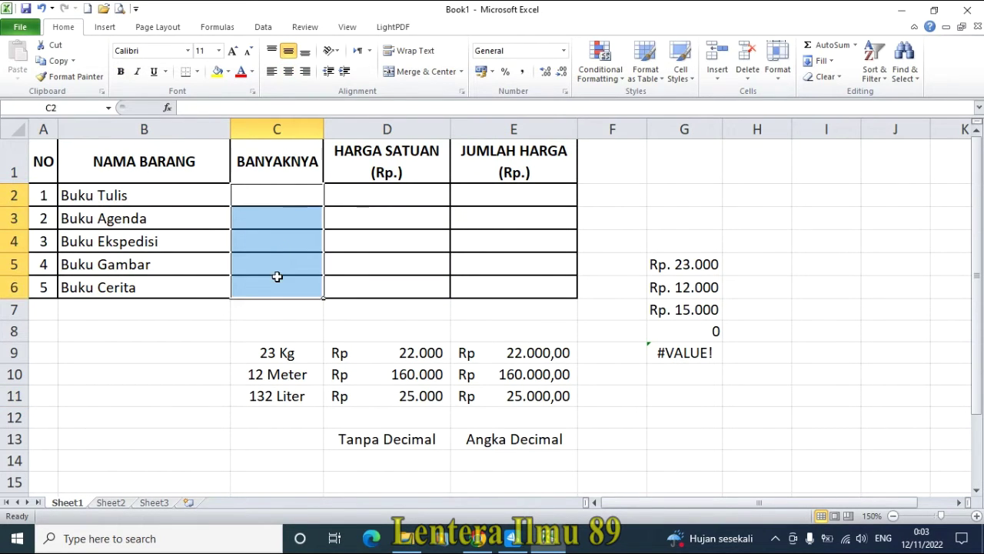
{"action": "left_click", "coordinate": [227, 321]}
{"action": "left_click_drag", "start_coordinate": [97, 196], "coordinate": [101, 285]}
{"action": "left_click", "coordinate": [270, 188]}
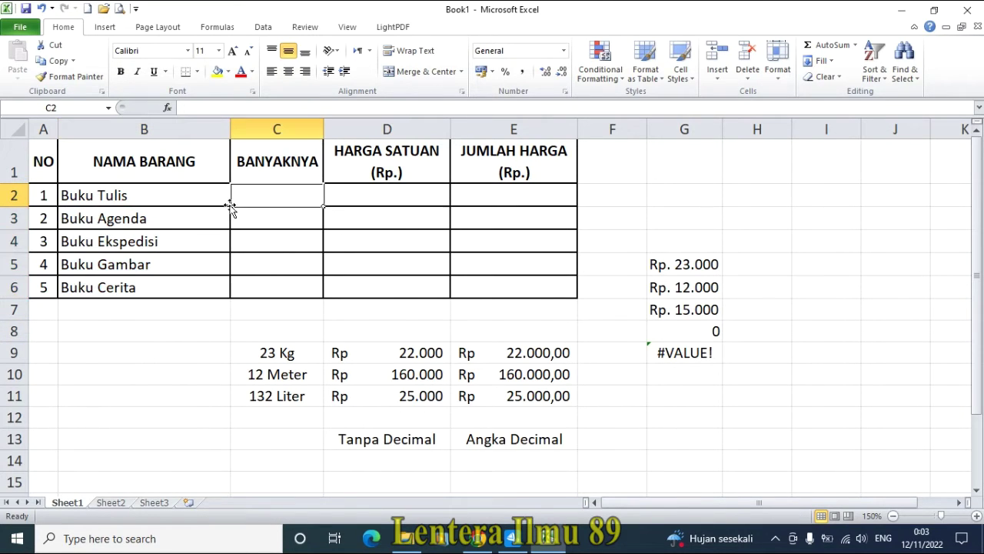
- Apply the custom number format @ "Buah" to the empty BANYAKNYA cells C2:C6
{"action": "left_click", "coordinate": [286, 279]}
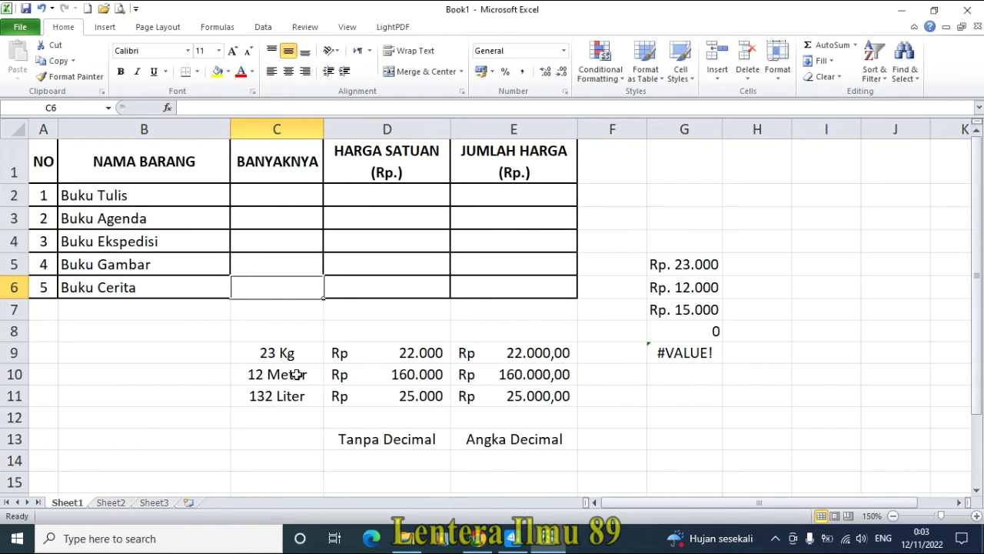
{"action": "left_click_drag", "start_coordinate": [286, 354], "coordinate": [292, 397]}
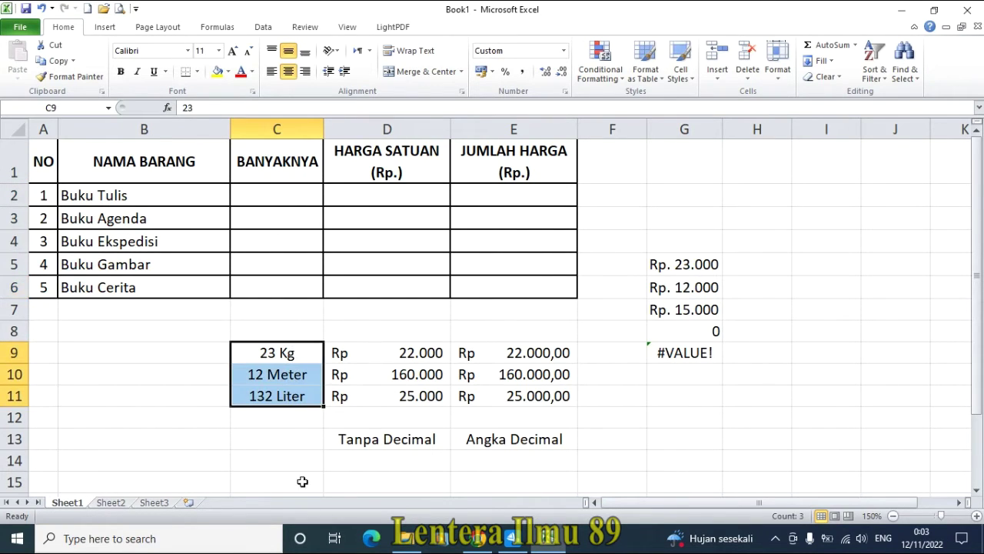
{"action": "left_click", "coordinate": [297, 266]}
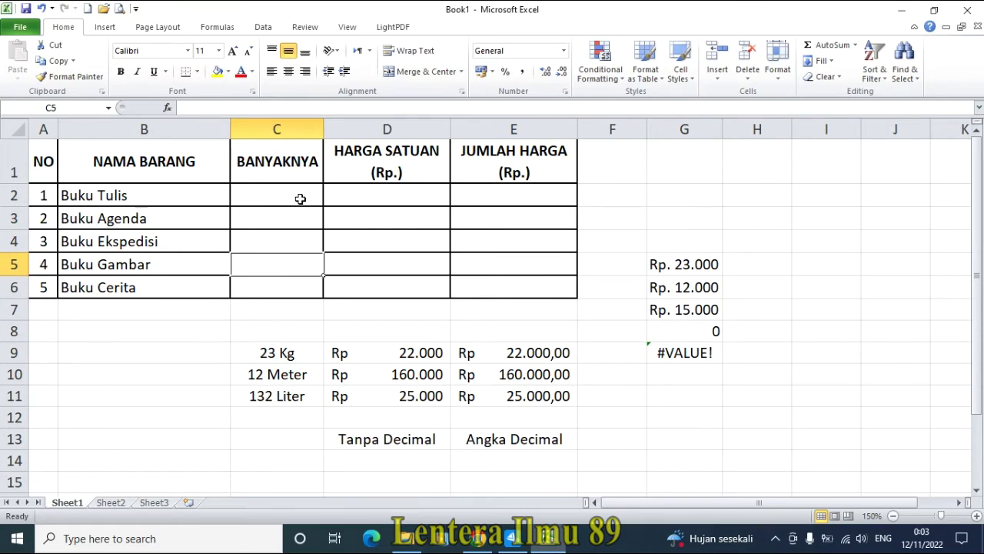
{"action": "left_click_drag", "start_coordinate": [283, 194], "coordinate": [286, 288]}
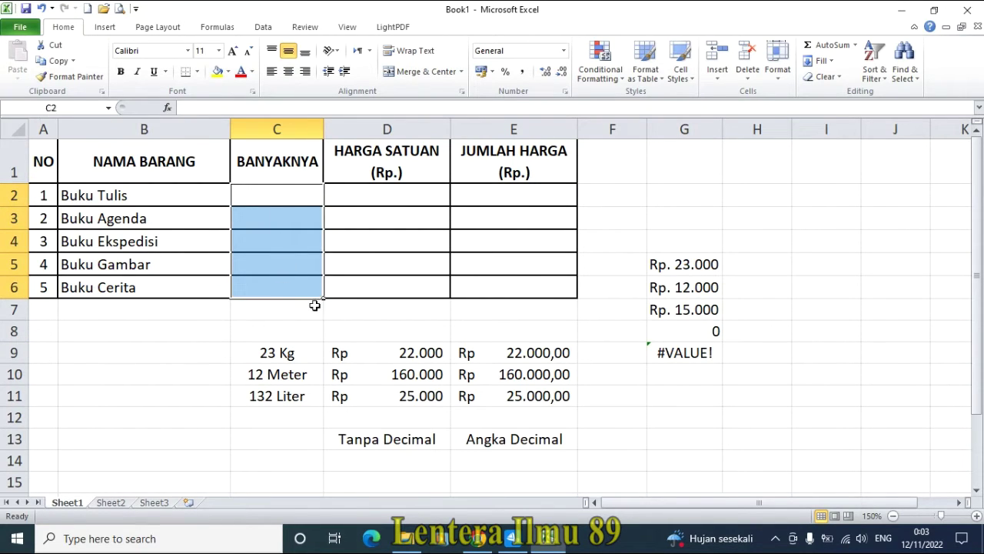
{"action": "right_click", "coordinate": [284, 244]}
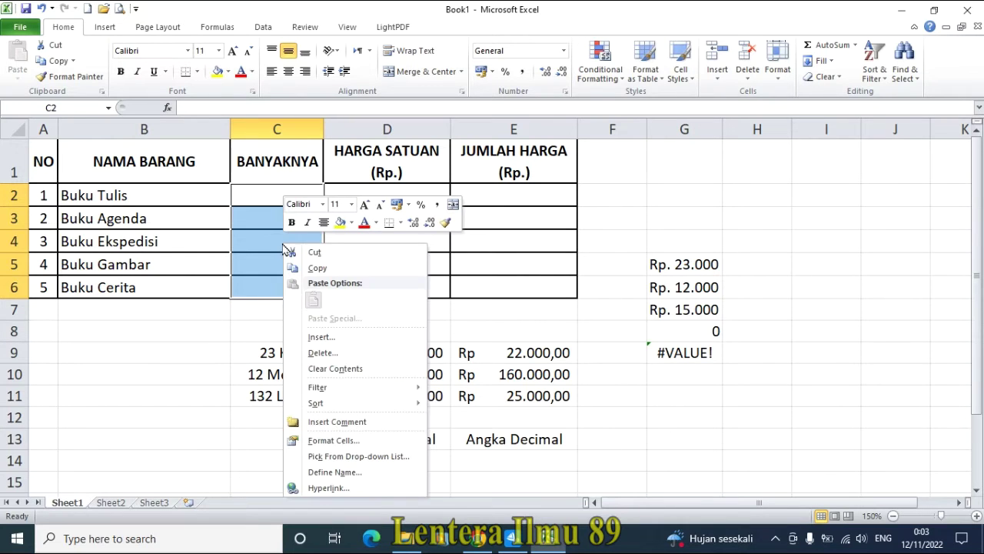
{"action": "left_click", "coordinate": [338, 439]}
{"action": "left_click_drag", "start_coordinate": [336, 208], "coordinate": [657, 133]}
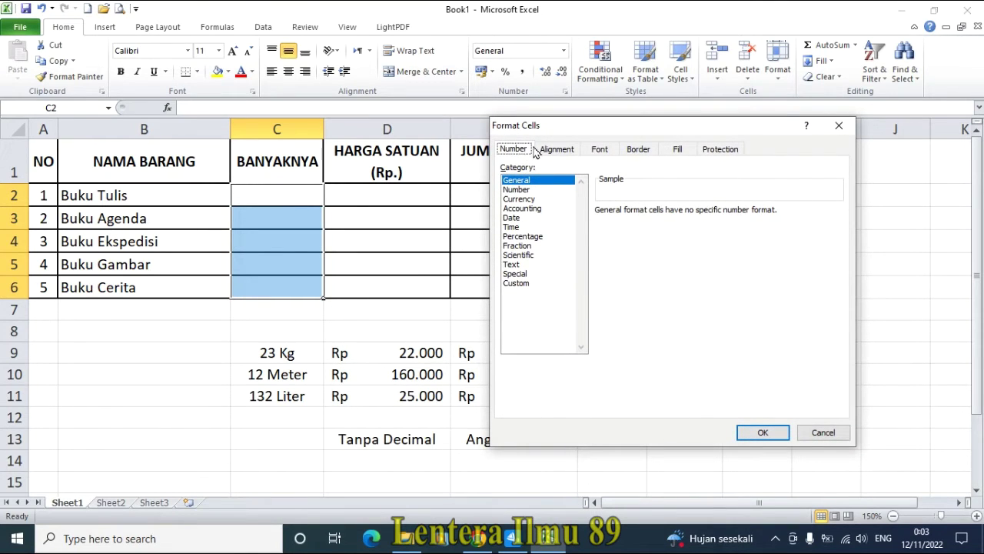
{"action": "left_click", "coordinate": [517, 283]}
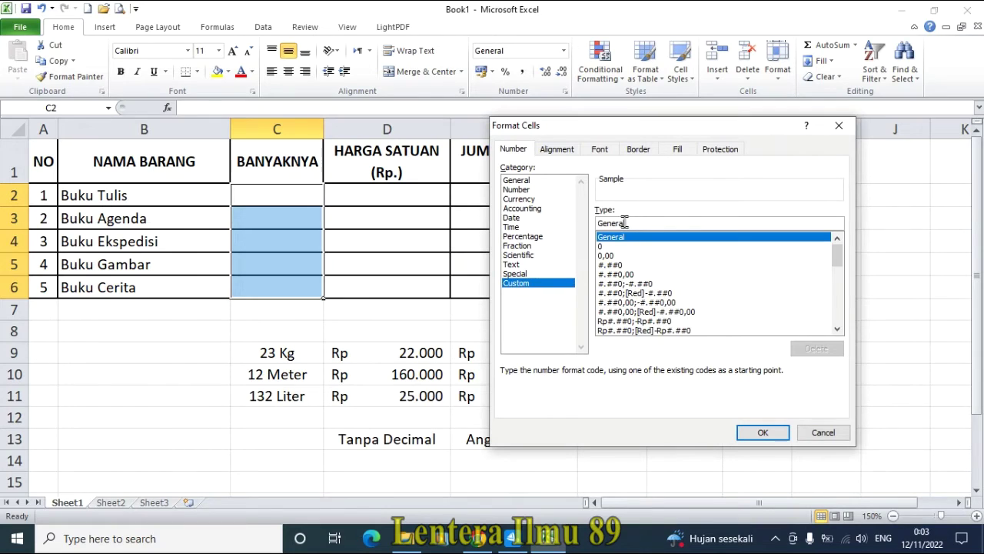
{"action": "left_click_drag", "start_coordinate": [626, 223], "coordinate": [597, 223]}
{"action": "key", "text": "BackSpace"}
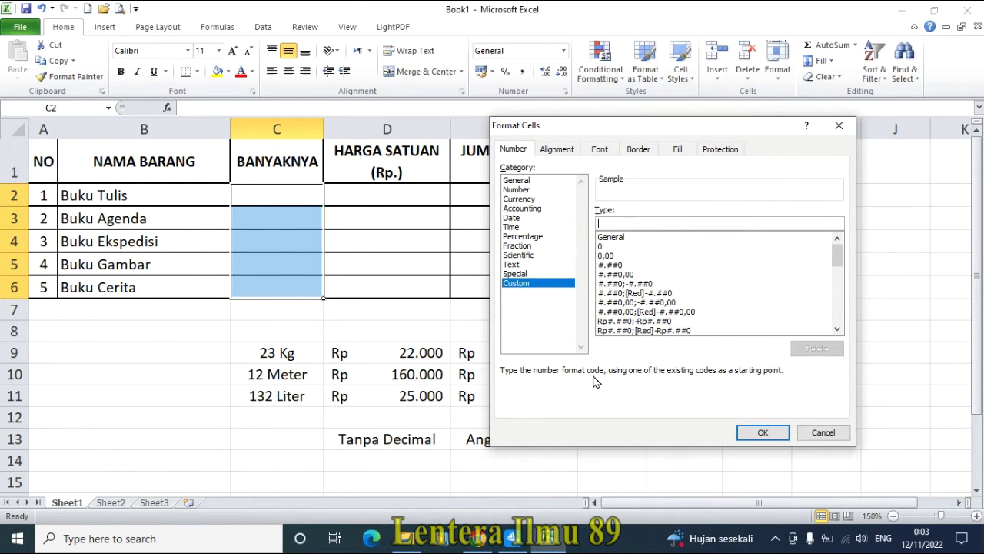
{"action": "type", "text": "@ \"Buah"}
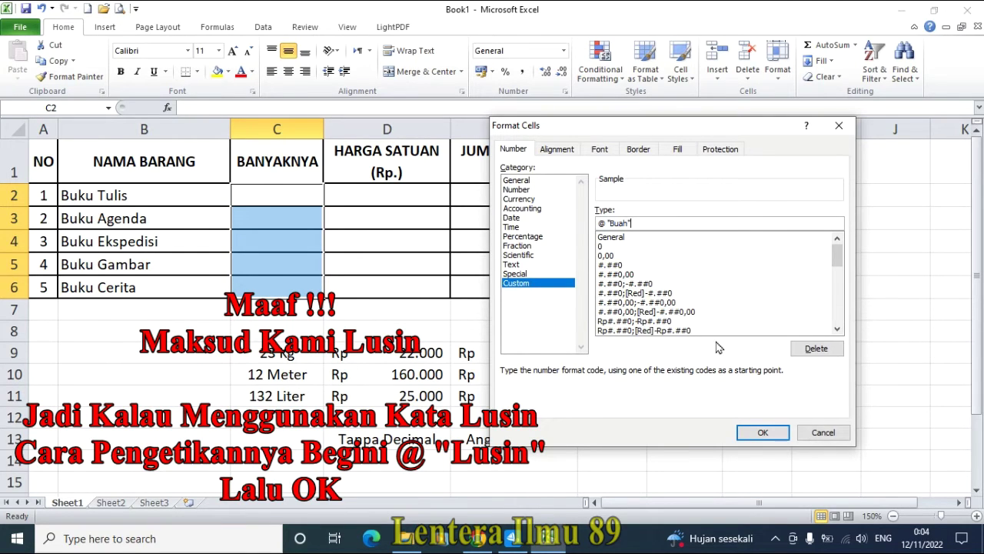
{"action": "left_click", "coordinate": [763, 432]}
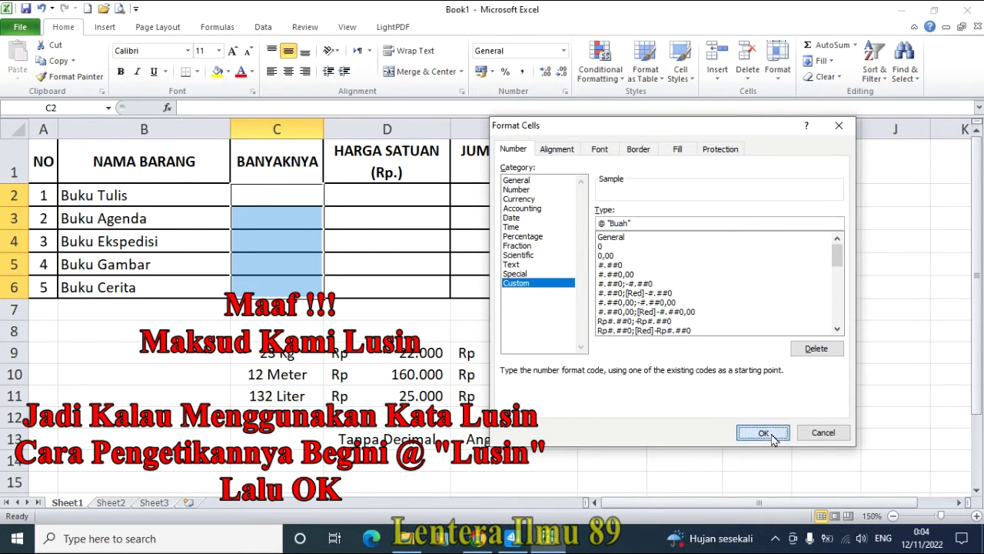
- Enter the quantities 123, 2324, 342332, 544 and 2332 in the BANYAKNYA cells C2 to C6
{"action": "left_click", "coordinate": [237, 332]}
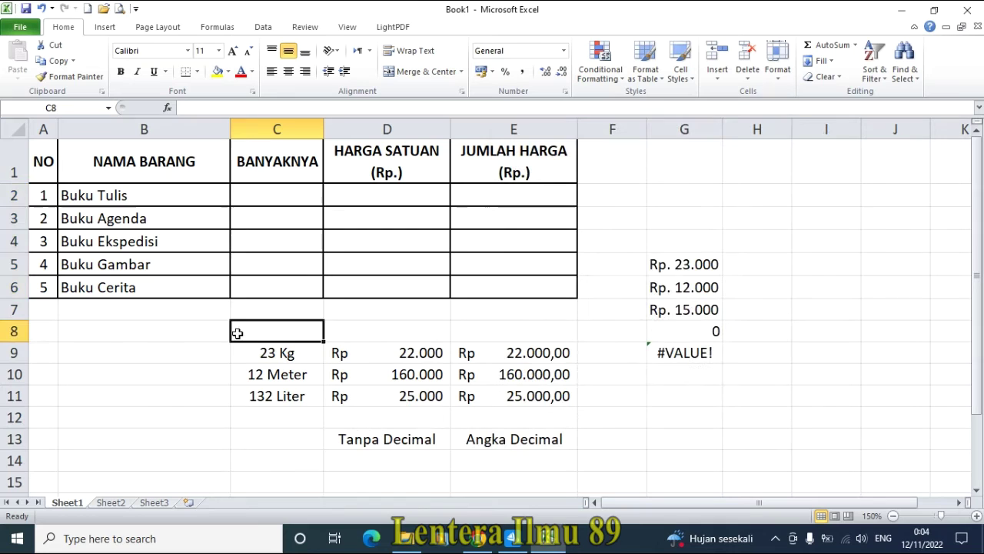
{"action": "left_click", "coordinate": [261, 199]}
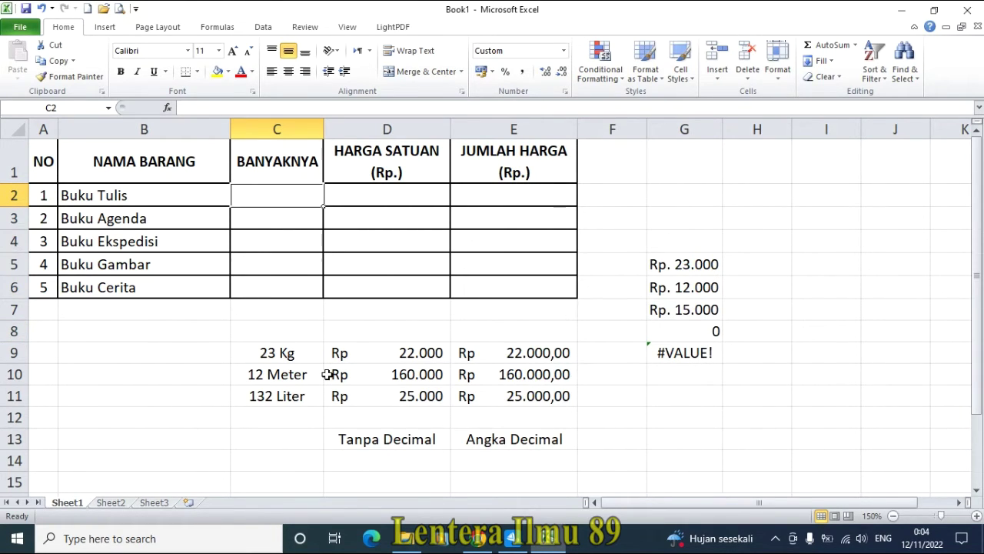
{"action": "type", "text": "123"}
{"action": "key", "text": "Return"}
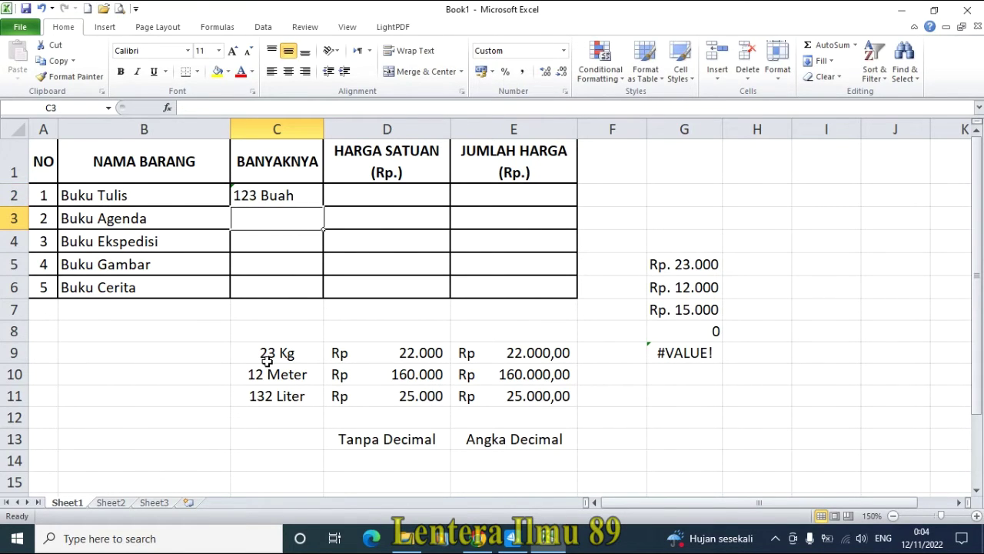
{"action": "type", "text": "2324"}
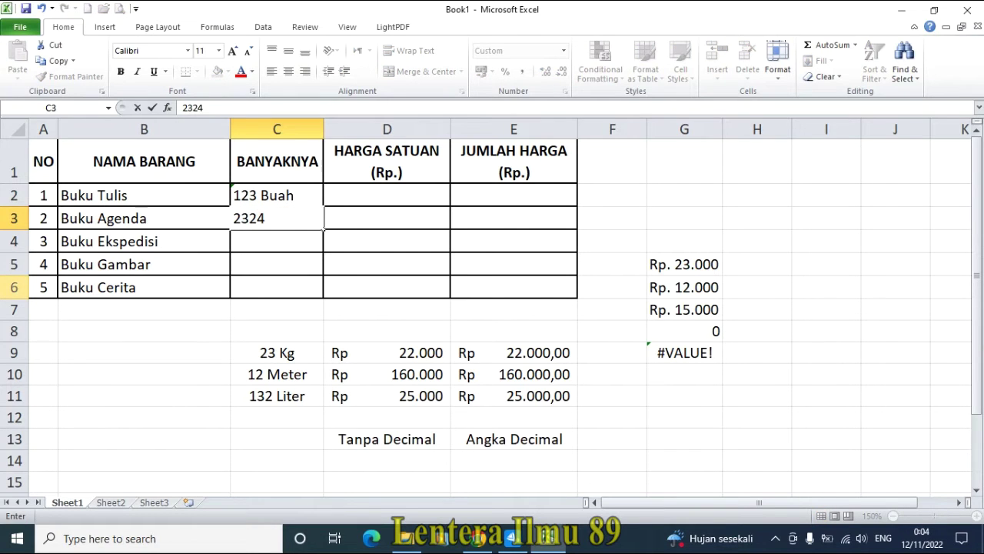
{"action": "key", "text": "Return"}
{"action": "type", "text": "342332"}
{"action": "key", "text": "Return"}
{"action": "type", "text": "54"}
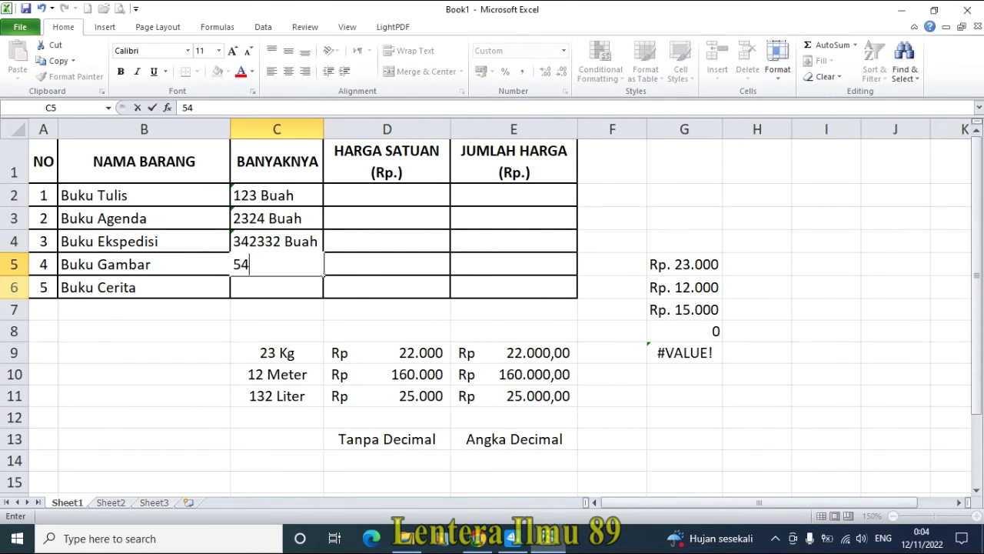
{"action": "type", "text": "4"}
{"action": "key", "text": "Return"}
{"action": "type", "text": "2332"}
{"action": "key", "text": "Return"}
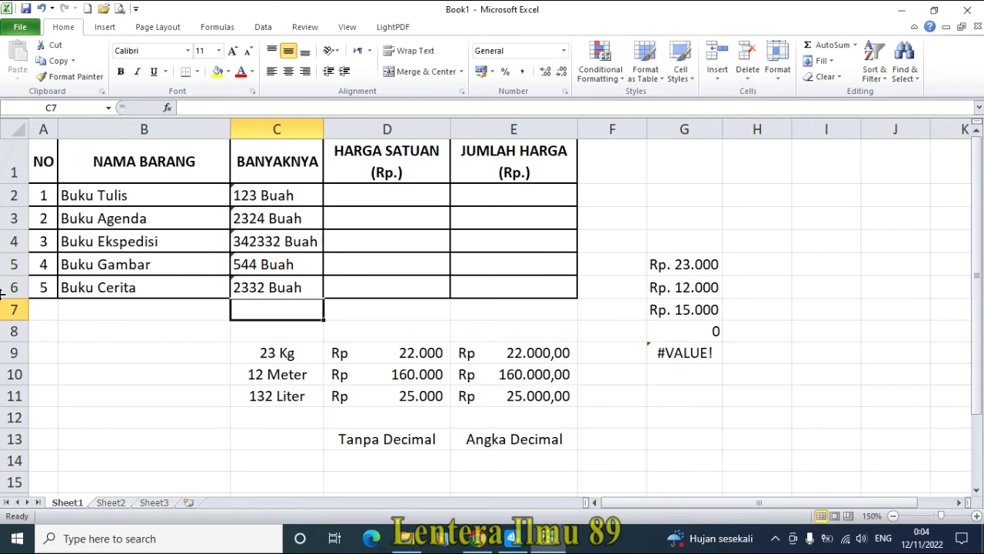
- Ignore the "Number Stored as Text" error on the quantities in C2:C6
{"action": "left_click_drag", "start_coordinate": [249, 198], "coordinate": [253, 287]}
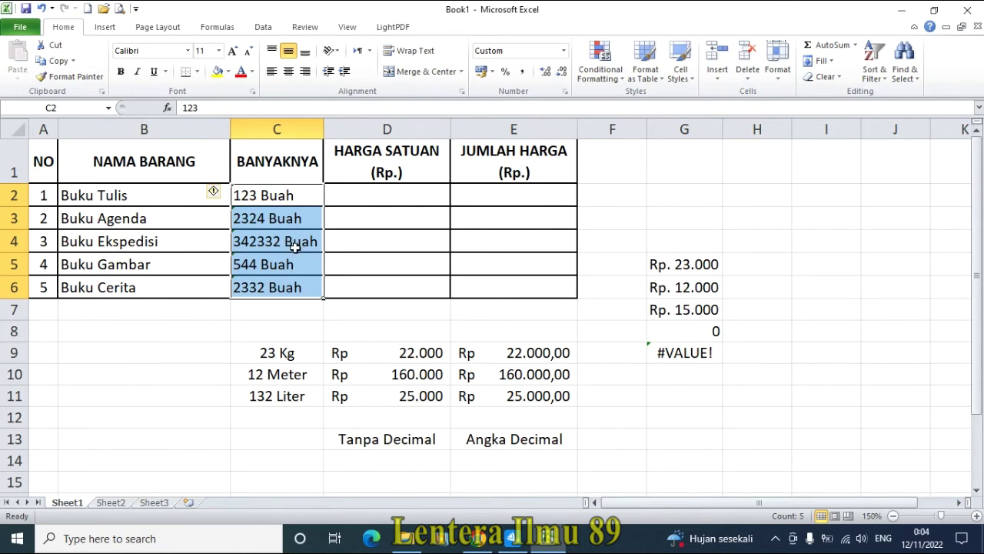
{"action": "left_click", "coordinate": [270, 326]}
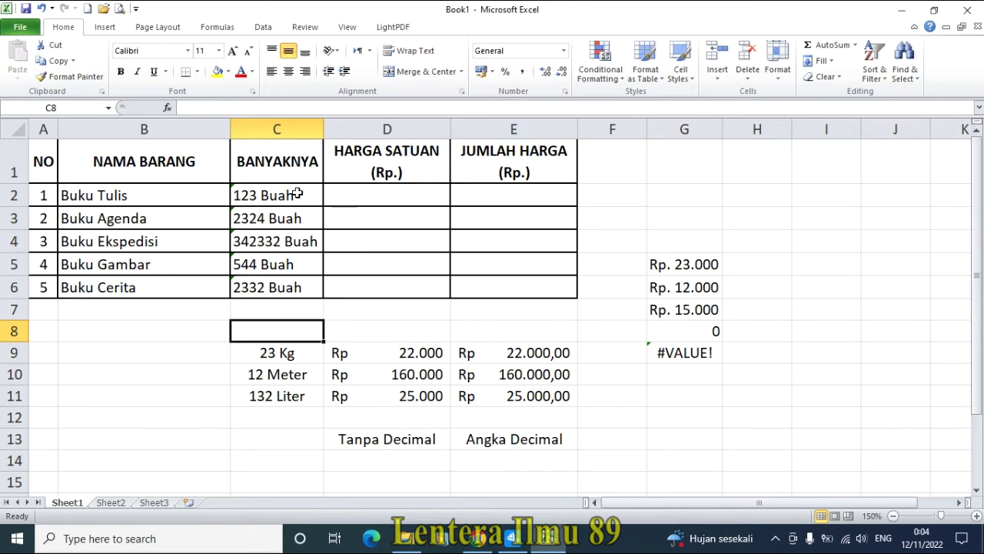
{"action": "left_click_drag", "start_coordinate": [297, 194], "coordinate": [290, 284]}
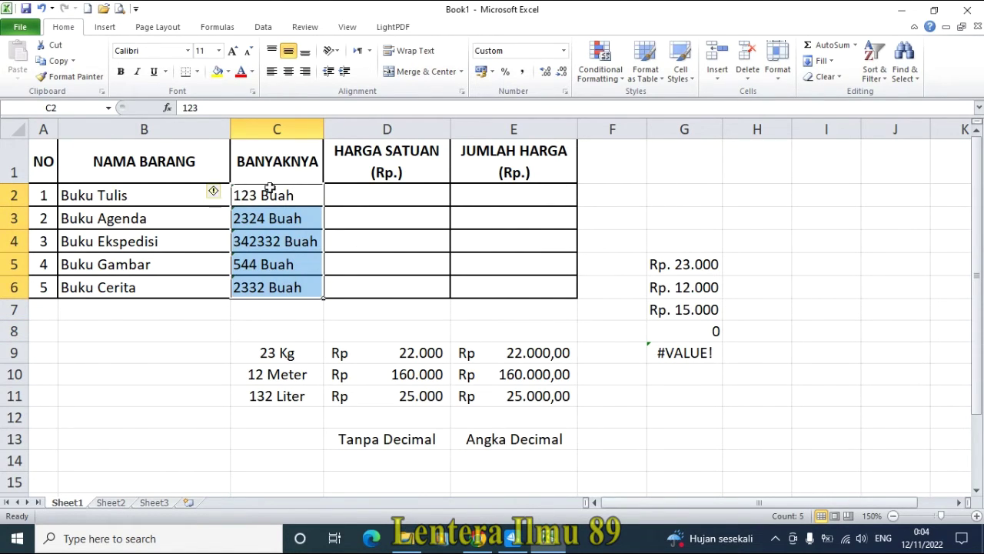
{"action": "left_click", "coordinate": [215, 193]}
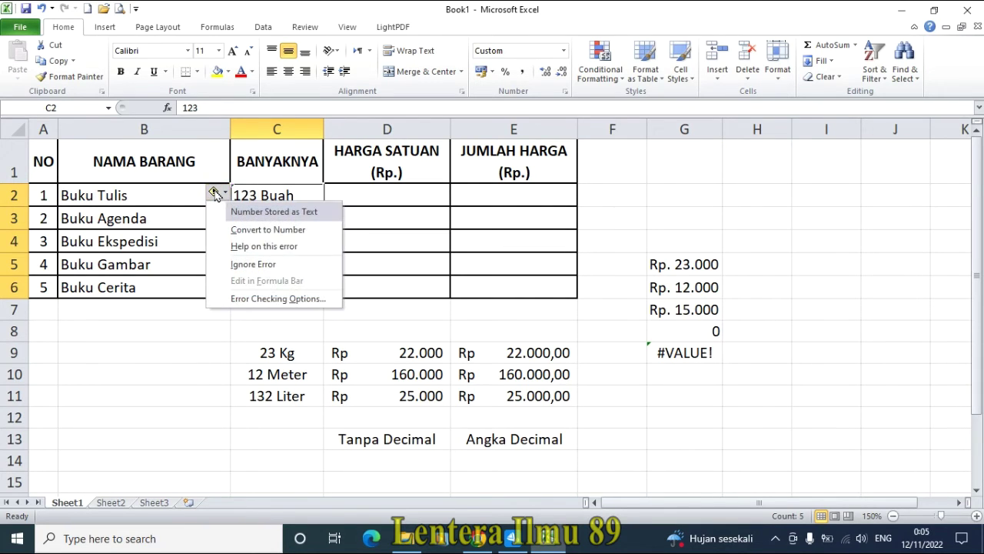
{"action": "left_click", "coordinate": [267, 266]}
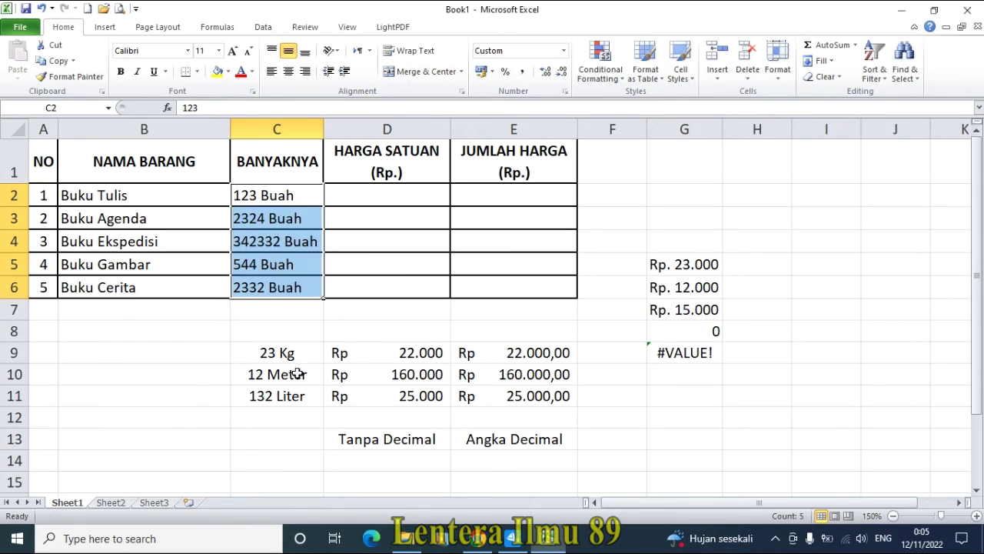
{"action": "left_click", "coordinate": [207, 368]}
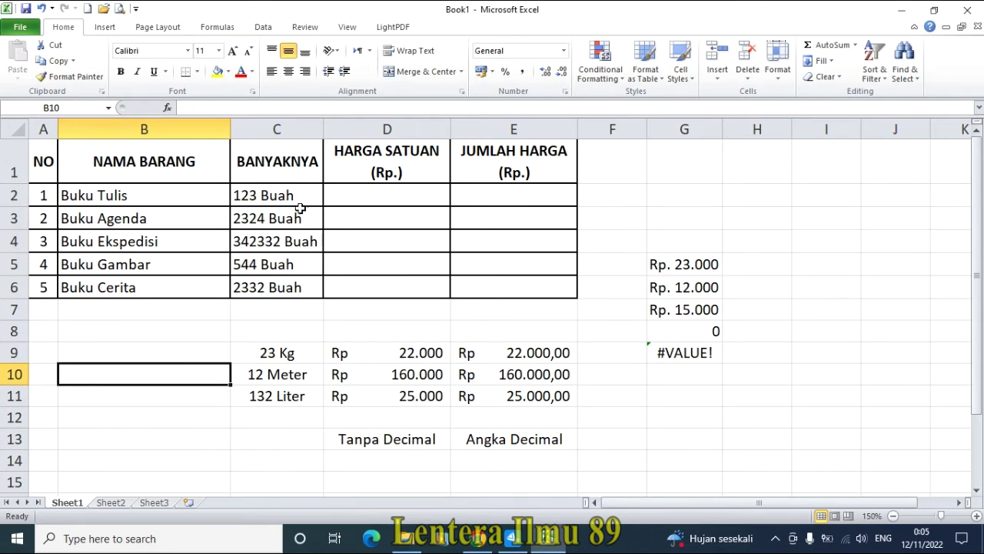
- Center the quantities in C2:C6 horizontally, trying right alignment for comparison before returning to centered
{"action": "left_click_drag", "start_coordinate": [303, 195], "coordinate": [294, 284]}
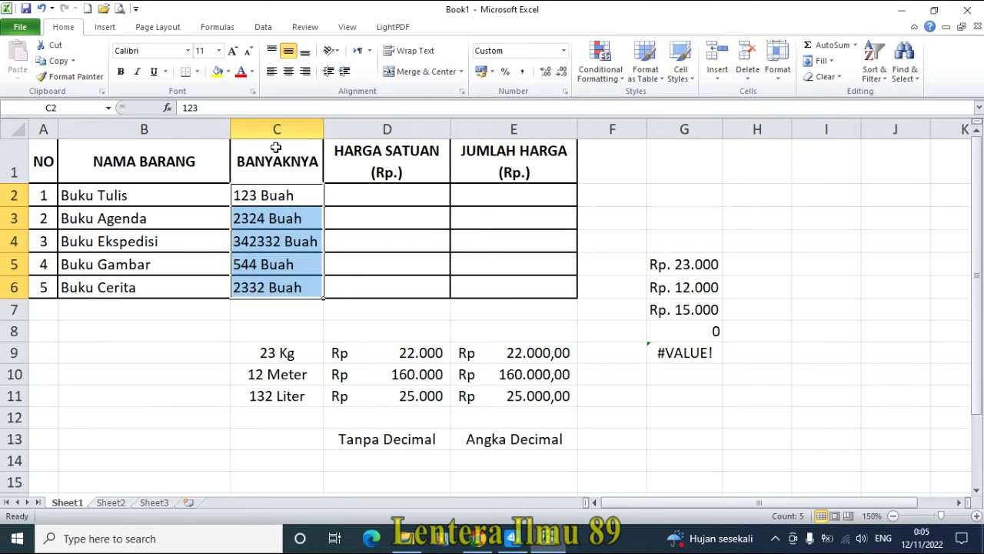
{"action": "left_click", "coordinate": [290, 72]}
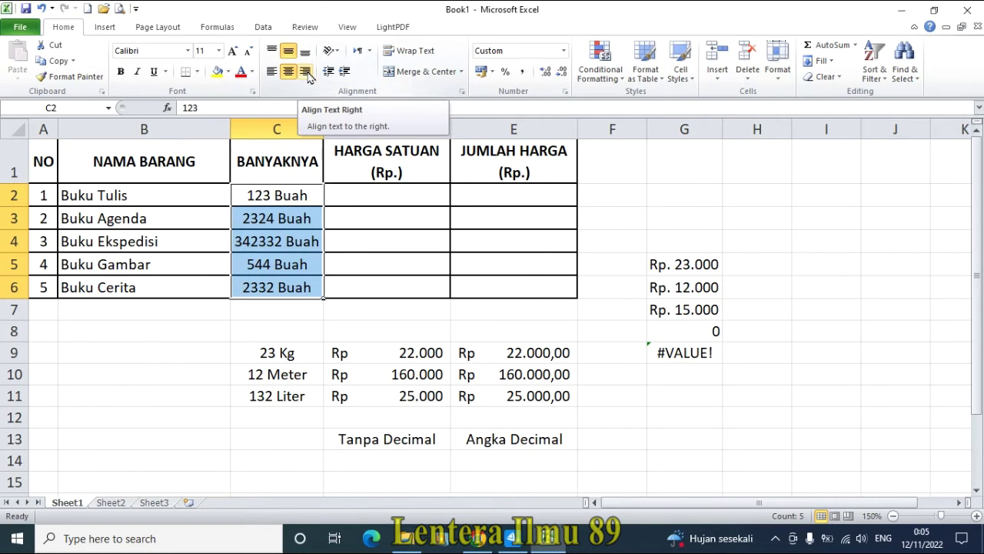
{"action": "left_click", "coordinate": [307, 72]}
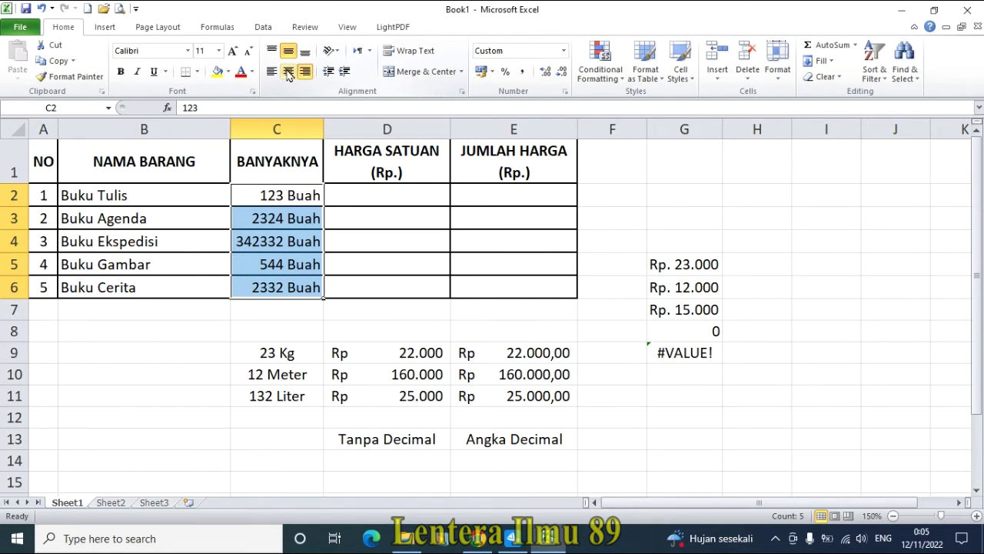
{"action": "left_click", "coordinate": [289, 72]}
{"action": "left_click", "coordinate": [261, 420]}
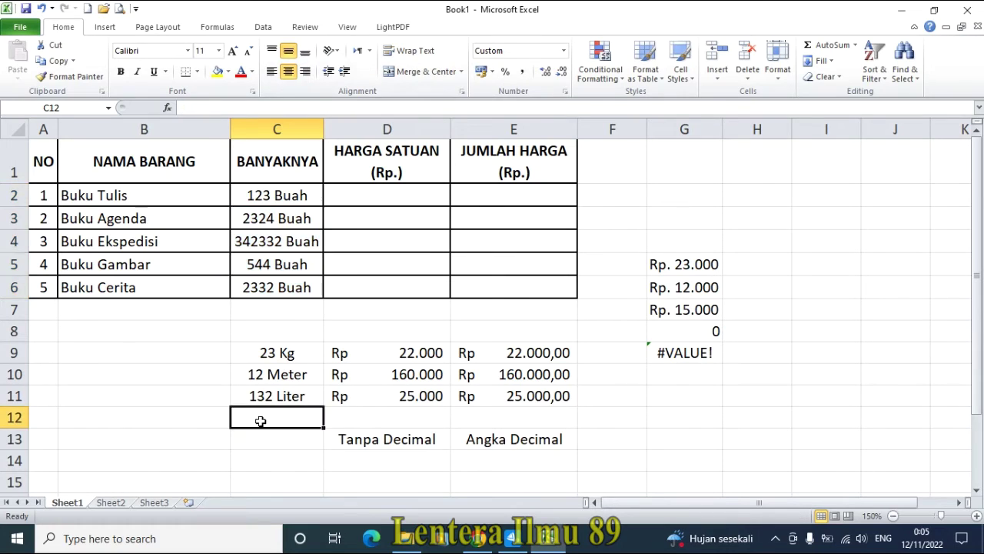
{"action": "left_click_drag", "start_coordinate": [266, 197], "coordinate": [279, 282]}
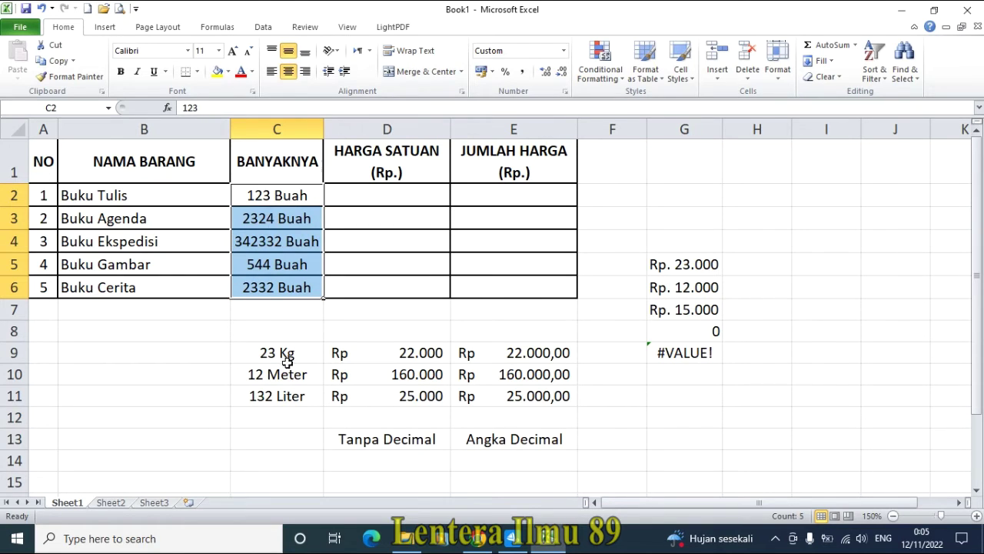
- Choose the Accounting number format with the Rp symbol for the empty HARGA SATUAN cells D2:D6
{"action": "left_click", "coordinate": [440, 196]}
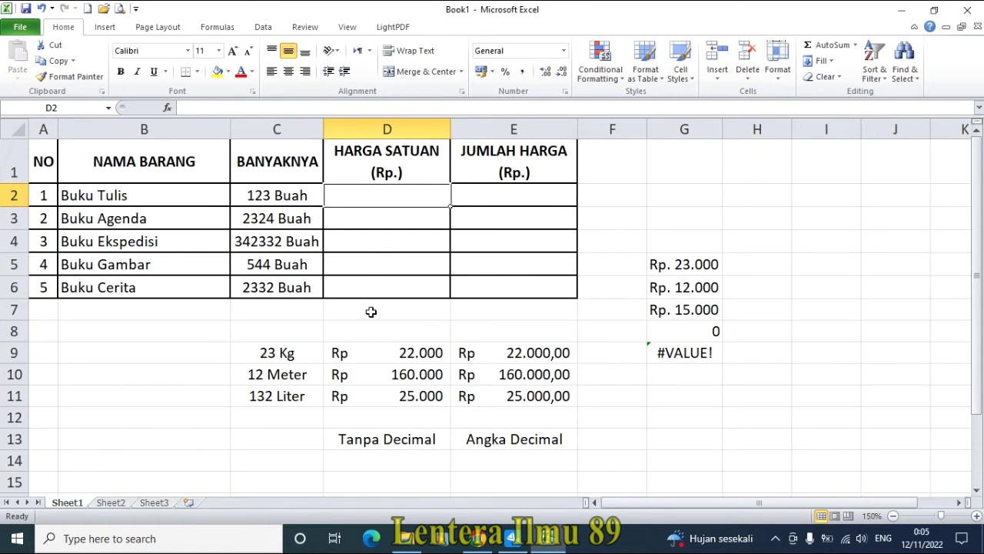
{"action": "left_click_drag", "start_coordinate": [407, 195], "coordinate": [407, 286]}
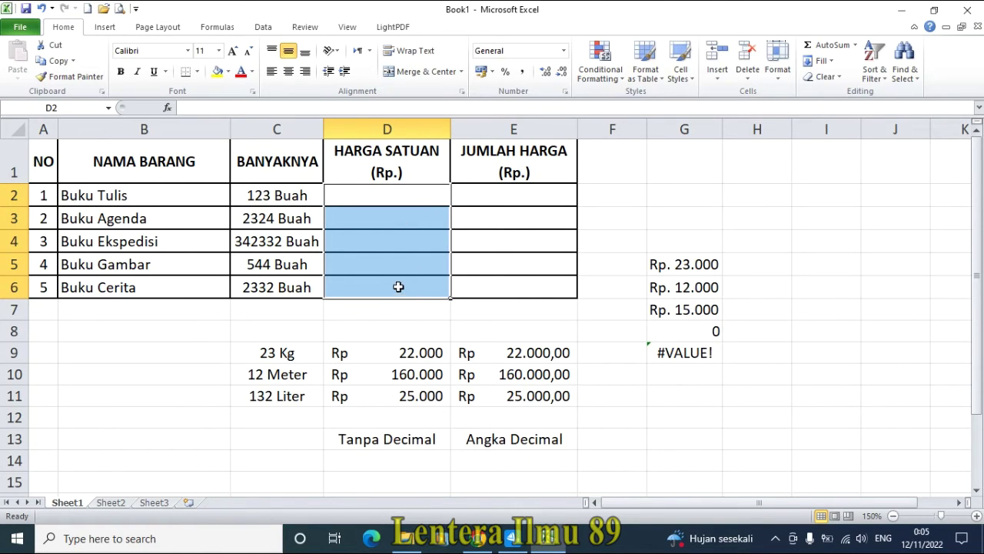
{"action": "right_click", "coordinate": [404, 241]}
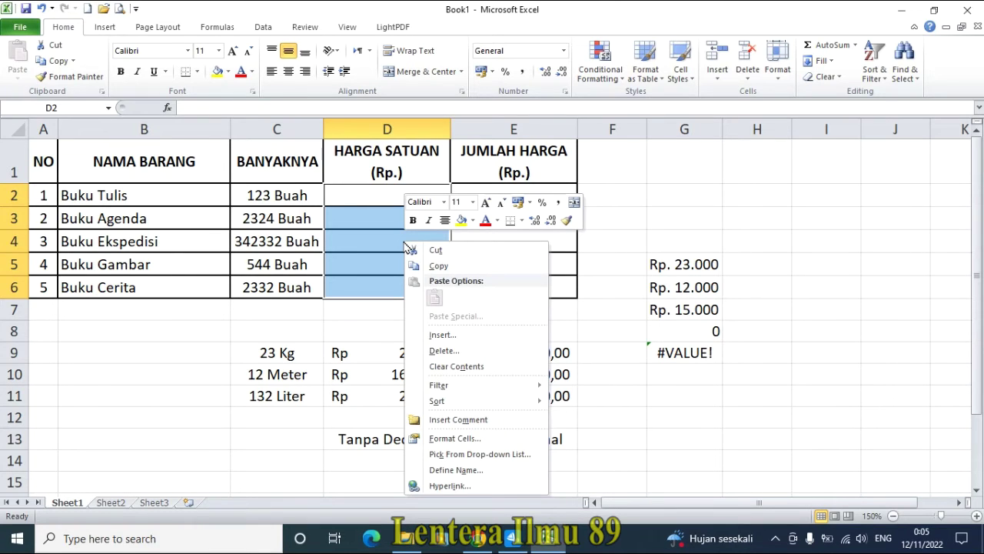
{"action": "left_click", "coordinate": [501, 440]}
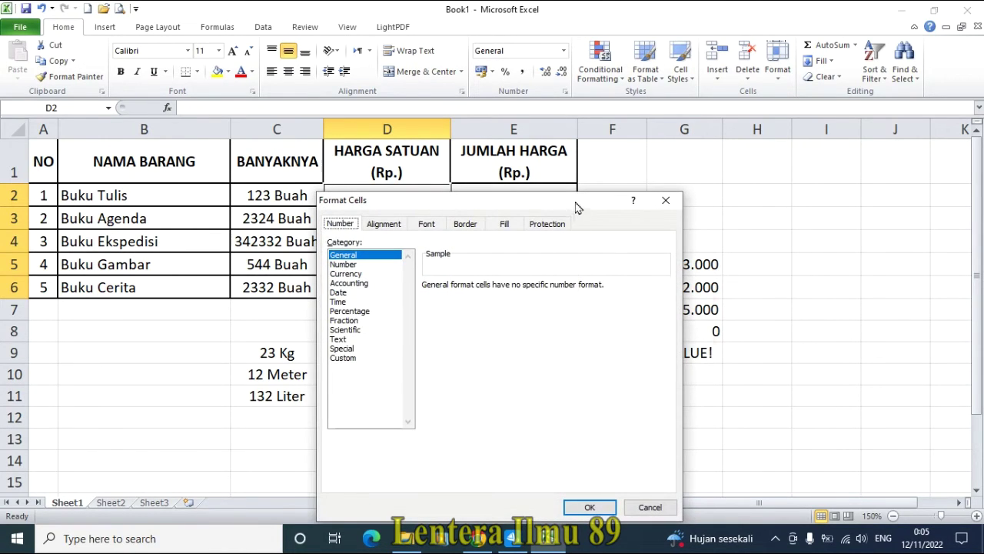
{"action": "left_click_drag", "start_coordinate": [578, 209], "coordinate": [769, 91]}
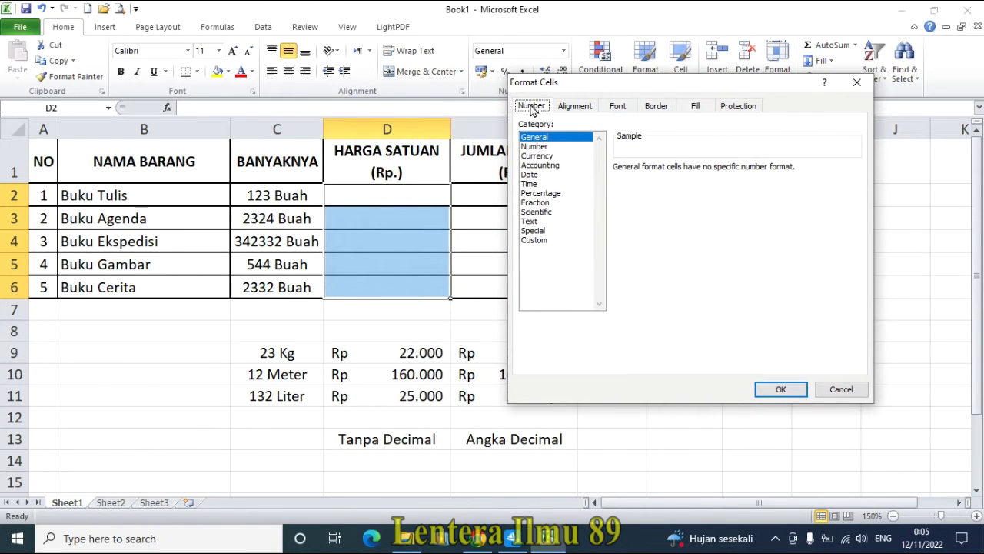
{"action": "left_click", "coordinate": [549, 165]}
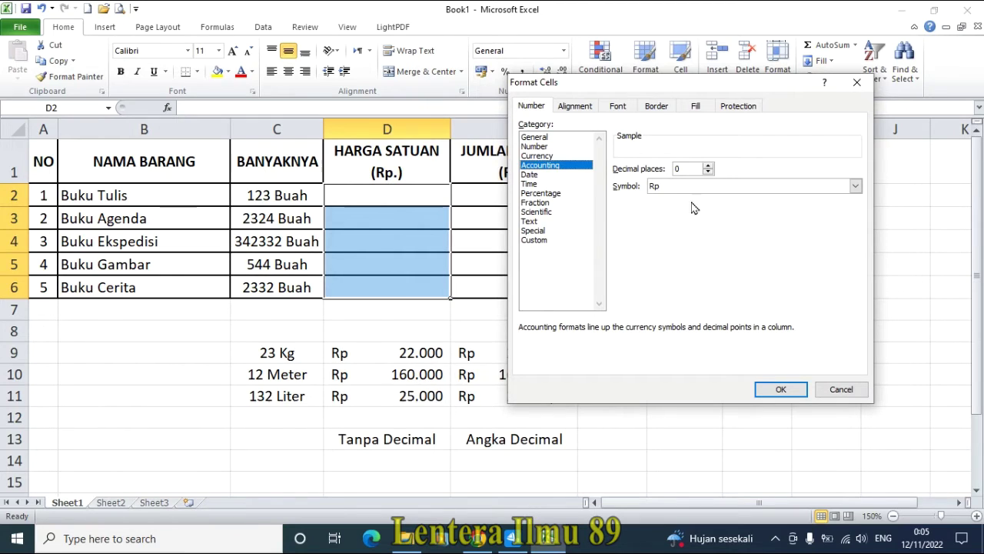
{"action": "left_click", "coordinate": [717, 187]}
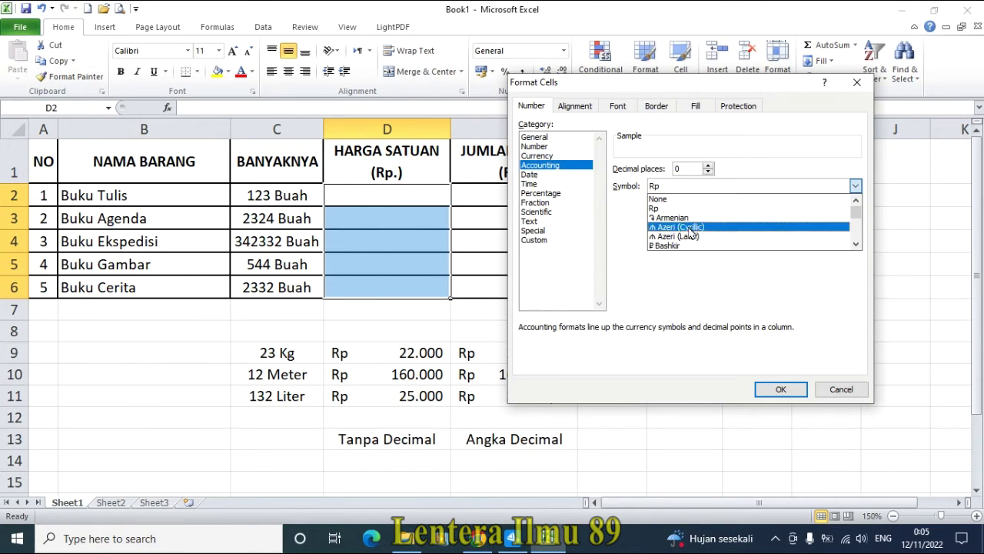
{"action": "mouse_move", "coordinate": [856, 212]}
{"action": "left_mouse_down"}
{"action": "mouse_move", "coordinate": [856, 229]}
{"action": "mouse_move", "coordinate": [852, 209]}
{"action": "left_mouse_up"}
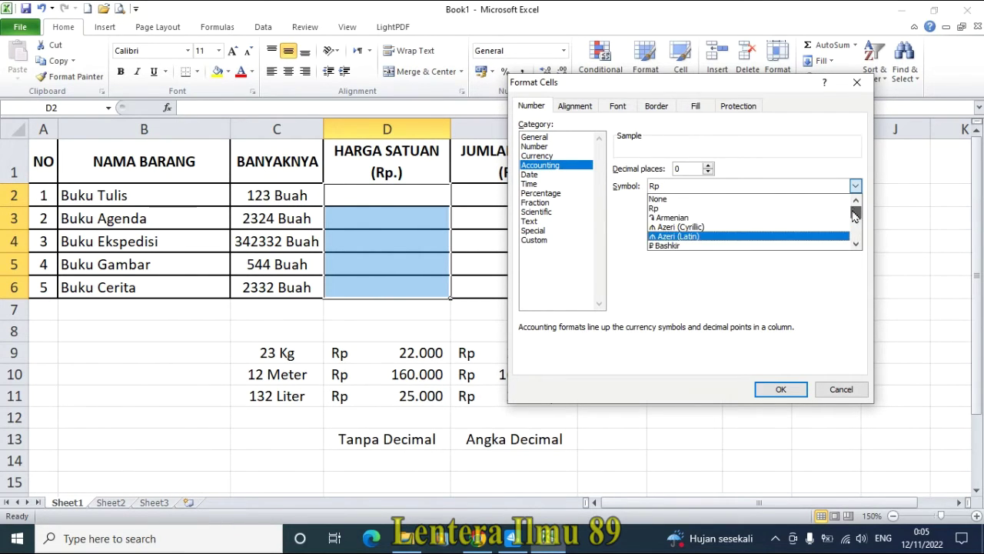
{"action": "left_click", "coordinate": [663, 209]}
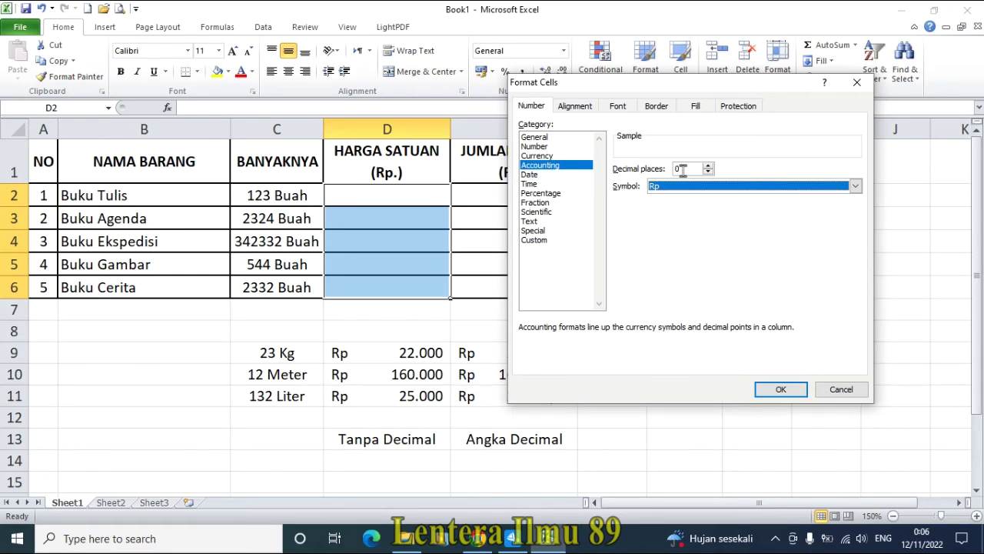
- Set the Accounting format's decimal places to 2 and apply it to D2:D6
{"action": "left_click_drag", "start_coordinate": [615, 81], "coordinate": [647, 53]}
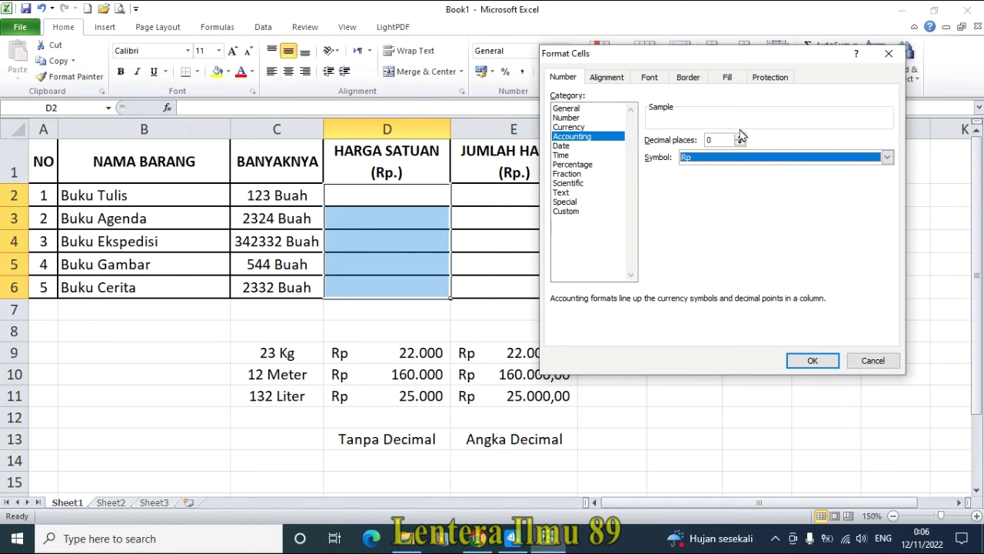
{"action": "left_click_drag", "start_coordinate": [764, 58], "coordinate": [262, 139]}
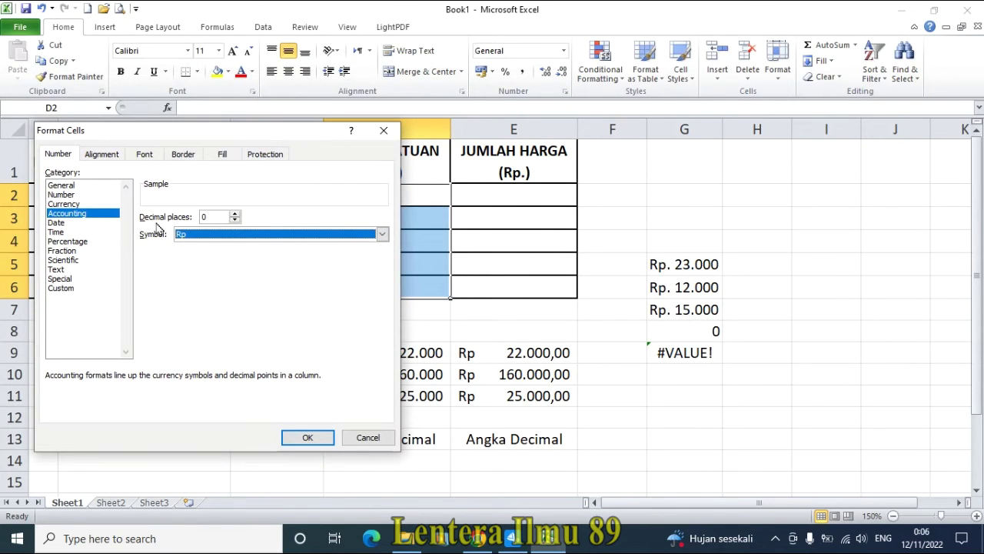
{"action": "left_click", "coordinate": [236, 214]}
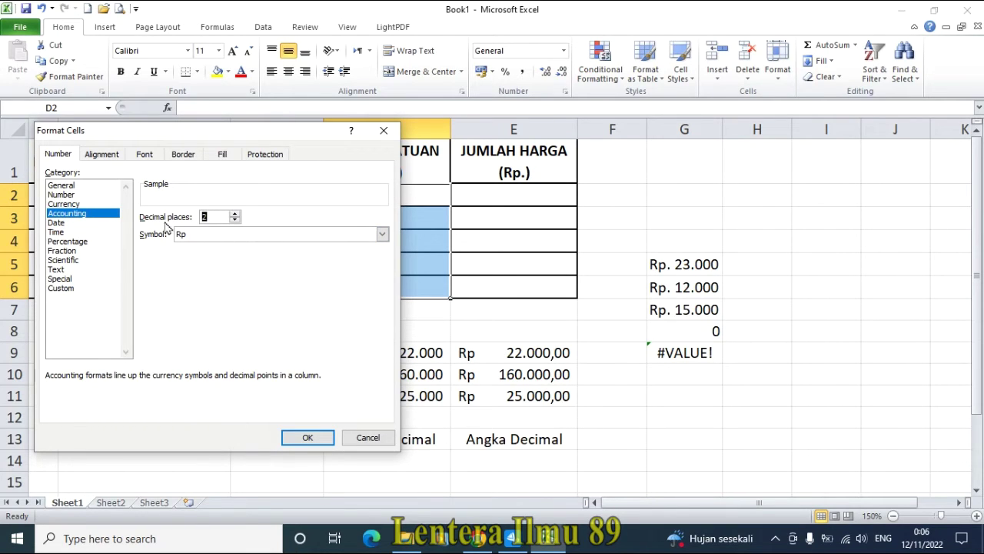
{"action": "left_click", "coordinate": [310, 439]}
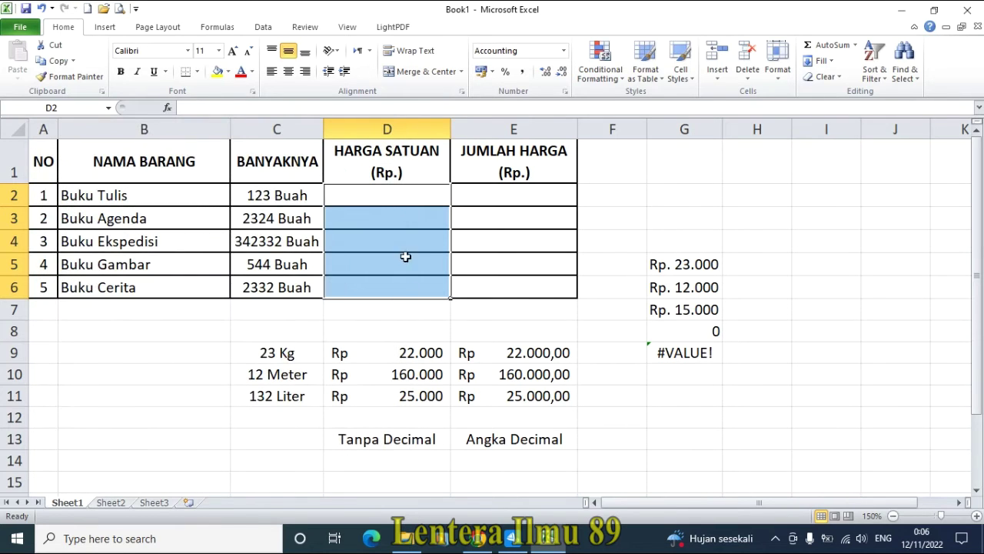
- Enter the unit price 12000 for Buku Tulis in D2 and compare it with the manually prefixed amounts in G5:G8
{"action": "left_click", "coordinate": [414, 200]}
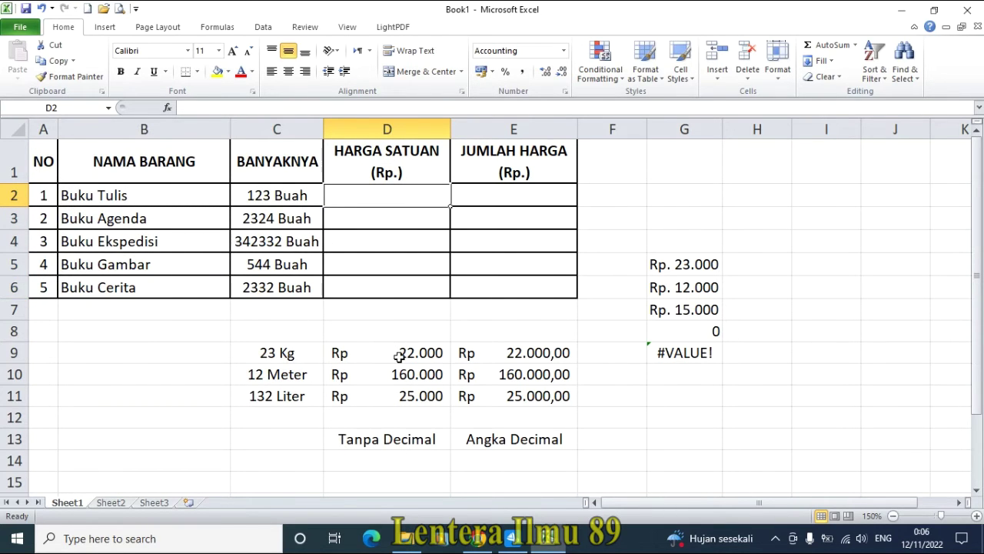
{"action": "type", "text": "12"}
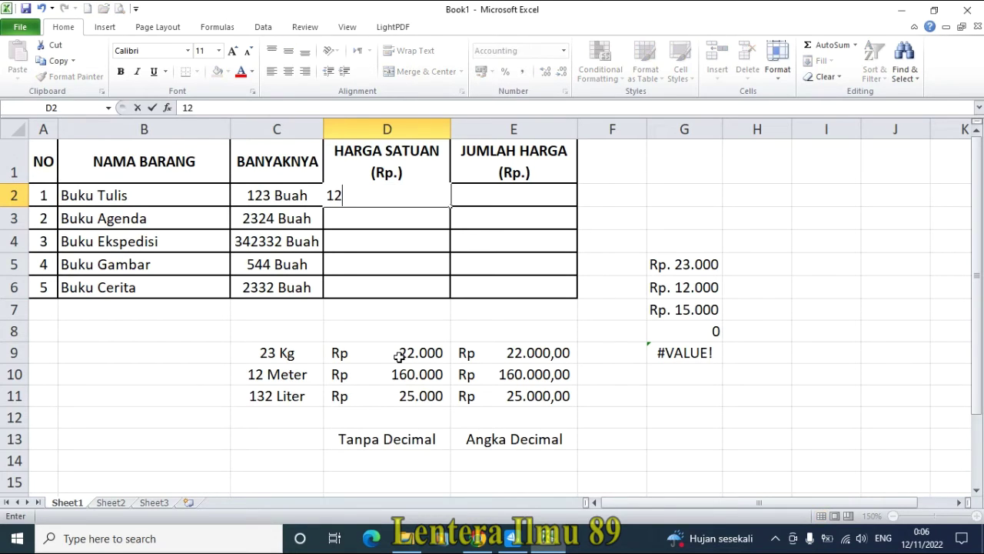
{"action": "type", "text": "000"}
{"action": "key", "text": "Return"}
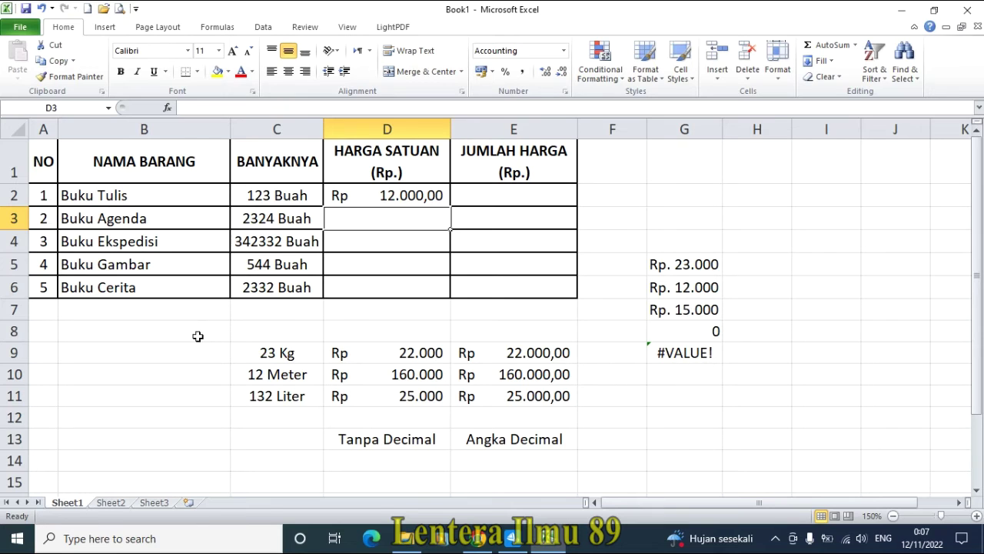
{"action": "left_click_drag", "start_coordinate": [679, 264], "coordinate": [681, 331]}
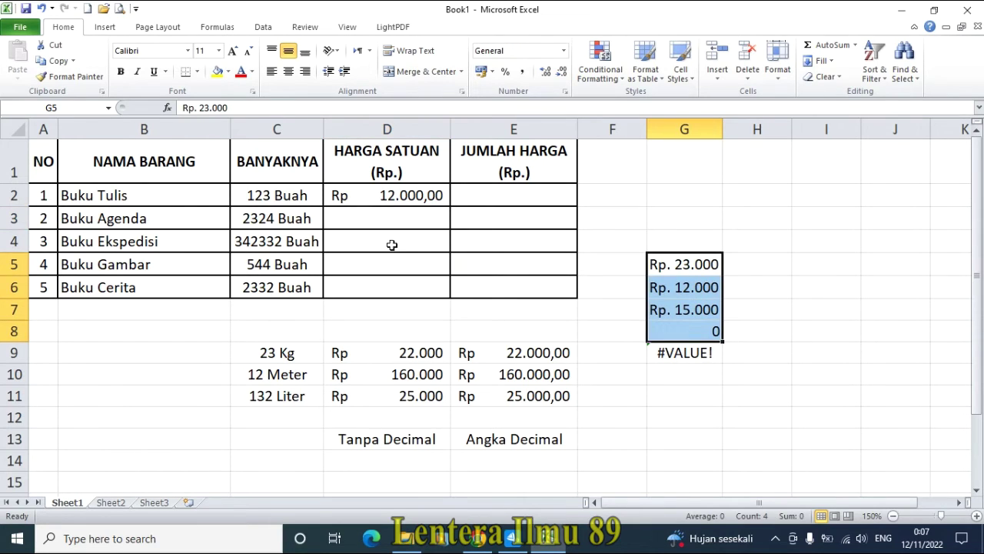
- Enter the unit prices 15000, 25000, 110000 and 10000 in the HARGA SATUAN cells D3 to D6
{"action": "left_click", "coordinate": [362, 220]}
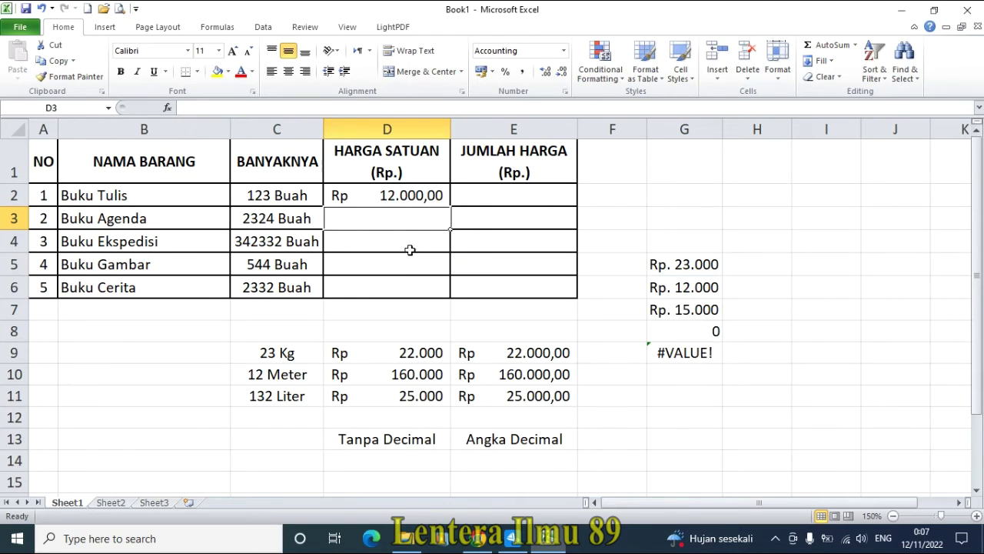
{"action": "left_click", "coordinate": [408, 241]}
{"action": "key", "text": "Up"}
{"action": "type", "text": "15.000"}
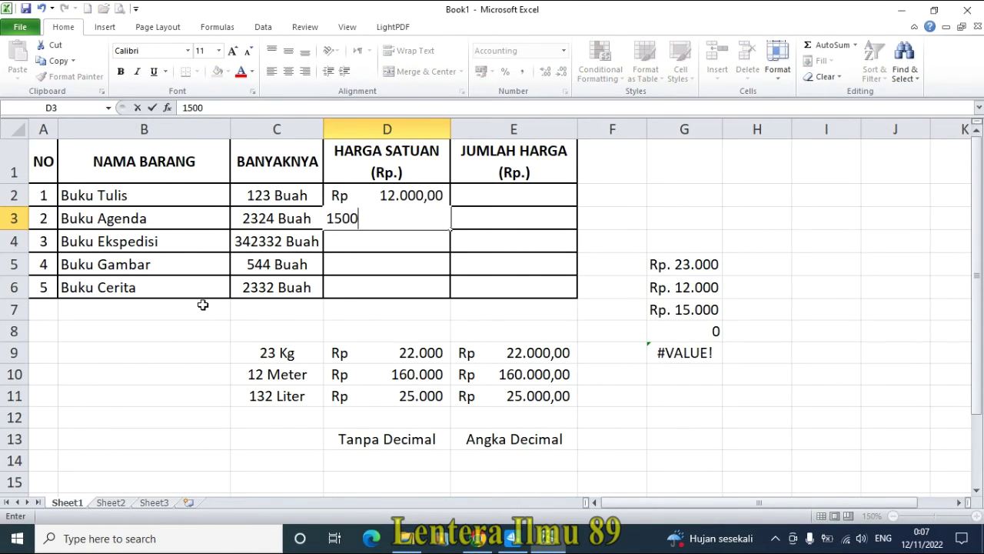
{"action": "key", "text": "Return"}
{"action": "type", "text": "2"}
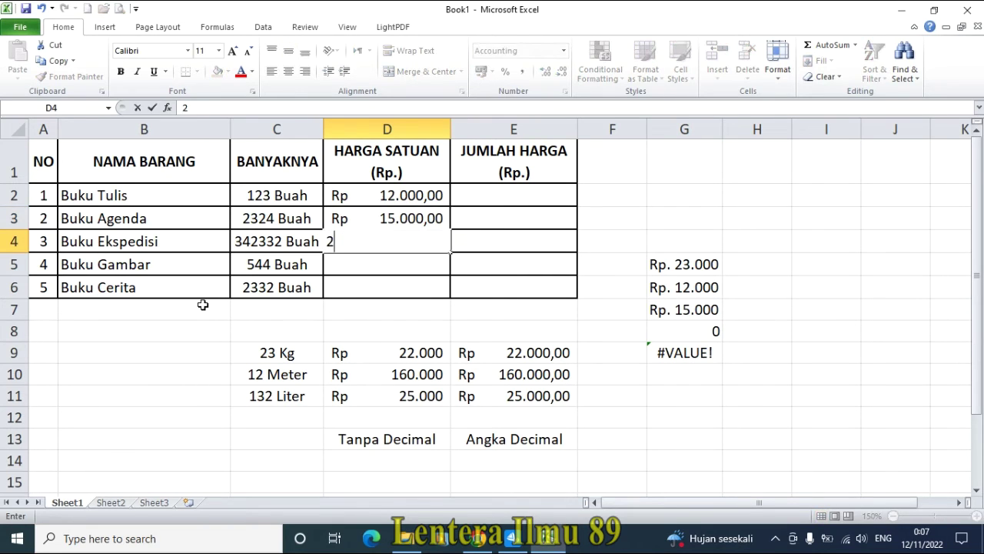
{"action": "type", "text": "5.000"}
{"action": "key", "text": "Return"}
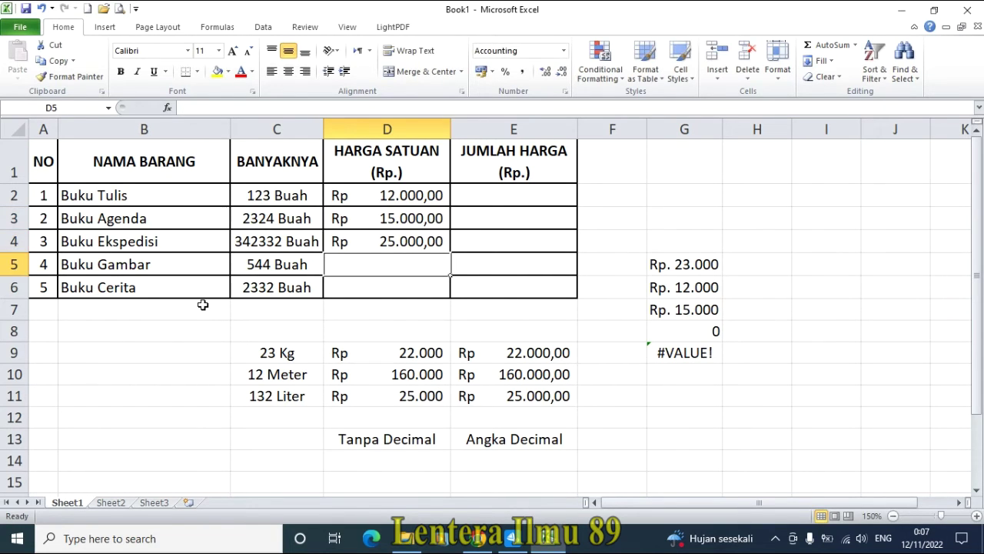
{"action": "type", "text": "110"}
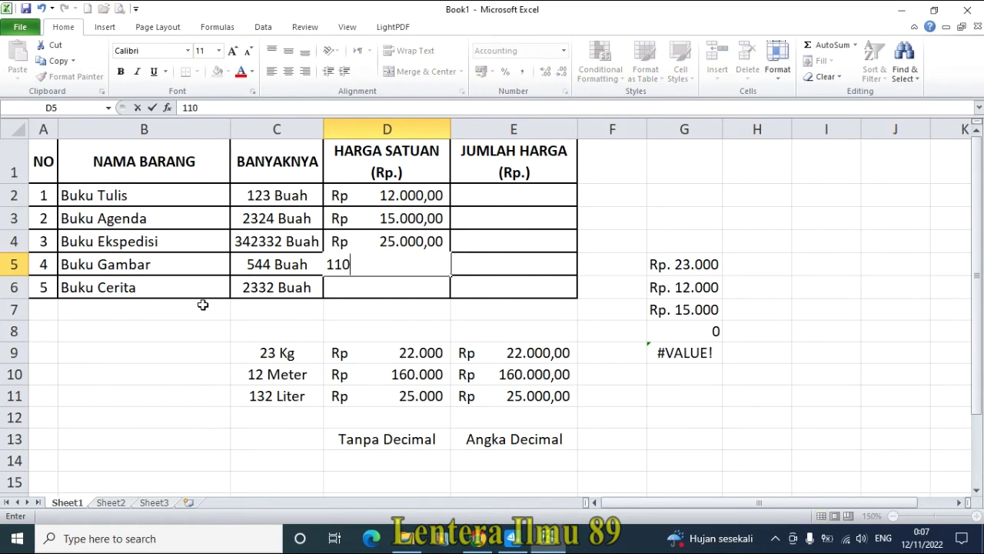
{"action": "type", "text": ".000"}
{"action": "key", "text": "Return"}
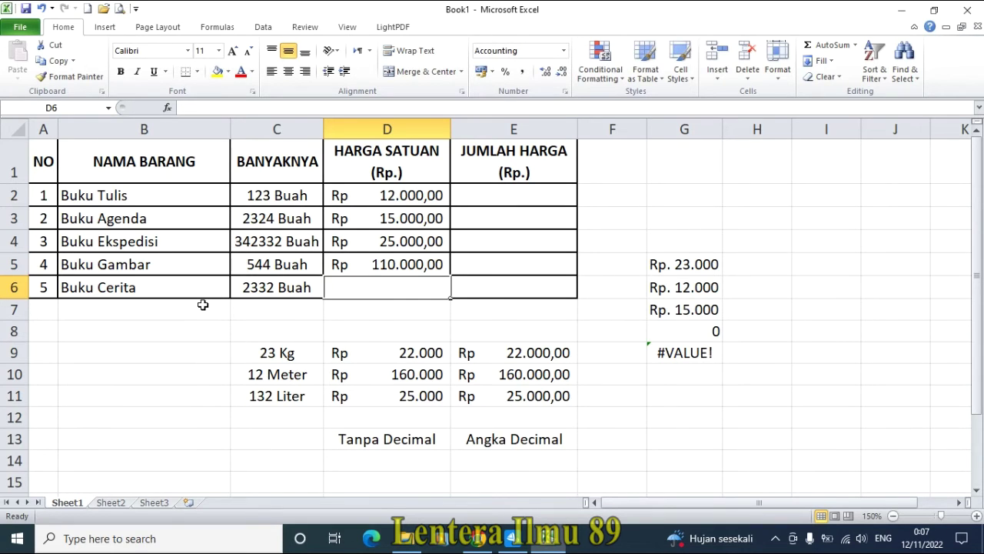
{"action": "type", "text": "10000"}
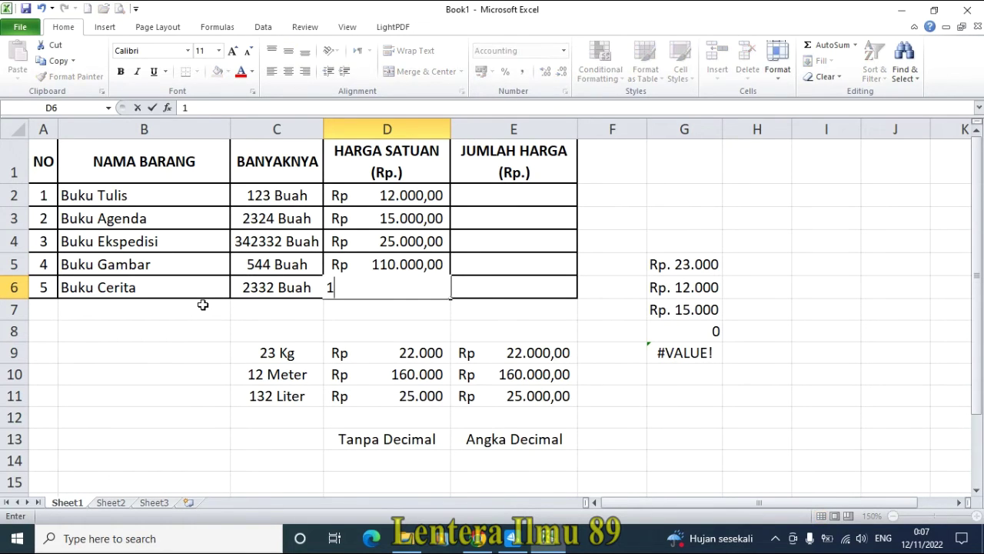
{"action": "key", "text": "Return"}
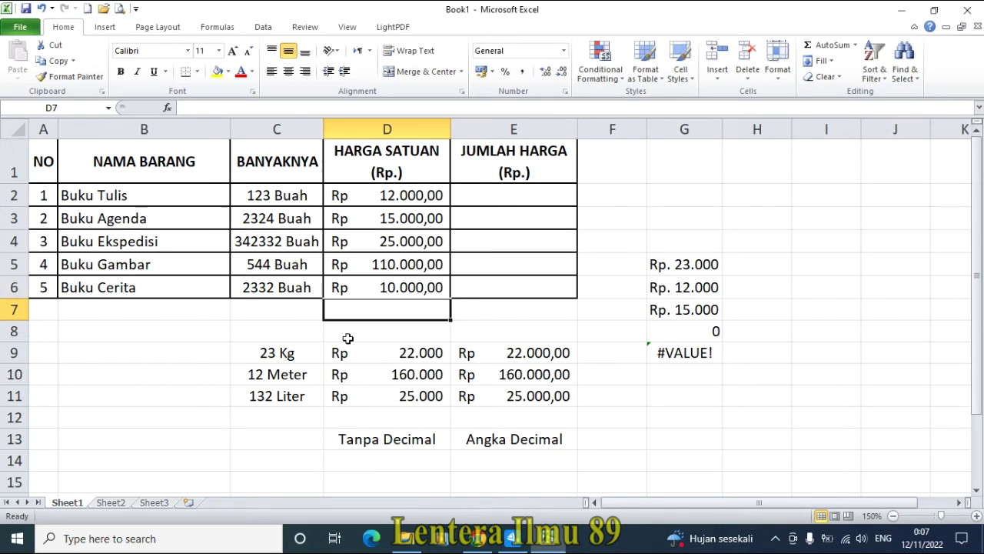
{"action": "left_click_drag", "start_coordinate": [388, 198], "coordinate": [384, 283]}
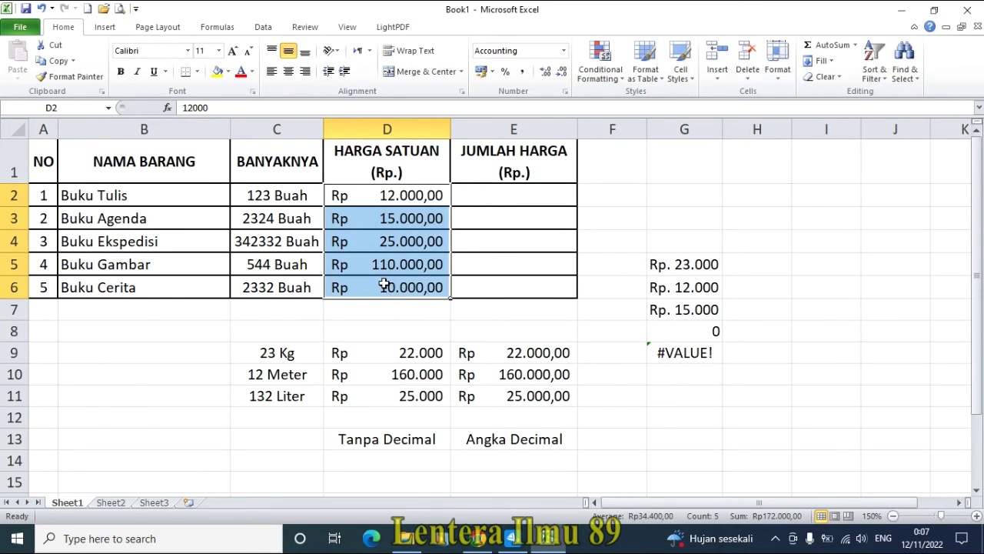
{"action": "left_click", "coordinate": [353, 327]}
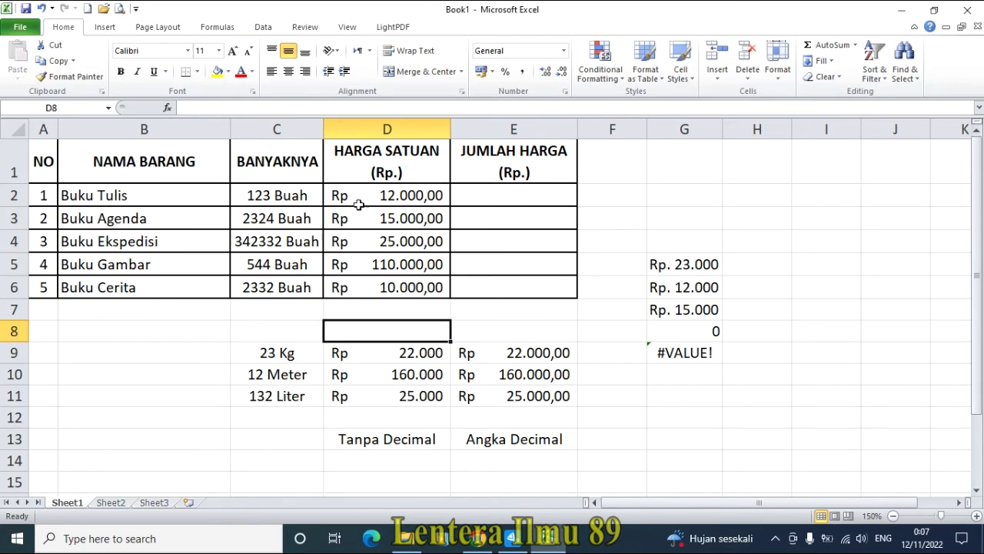
{"action": "left_click_drag", "start_coordinate": [263, 197], "coordinate": [387, 281]}
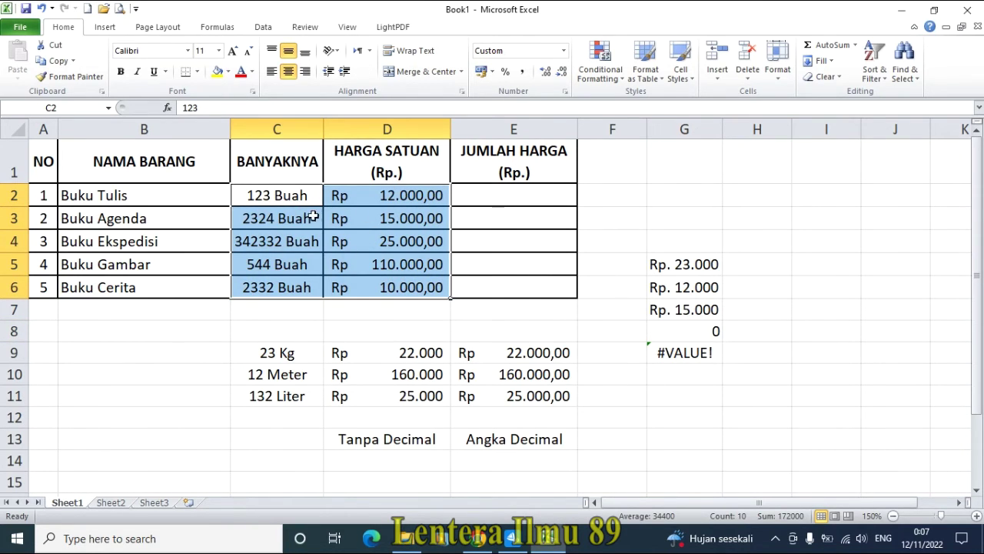
{"action": "left_click_drag", "start_coordinate": [299, 195], "coordinate": [360, 286]}
- Calculate the JUMLAH HARGA for Buku Tulis in E2 with the formula =C2*D2
{"action": "left_click", "coordinate": [537, 200]}
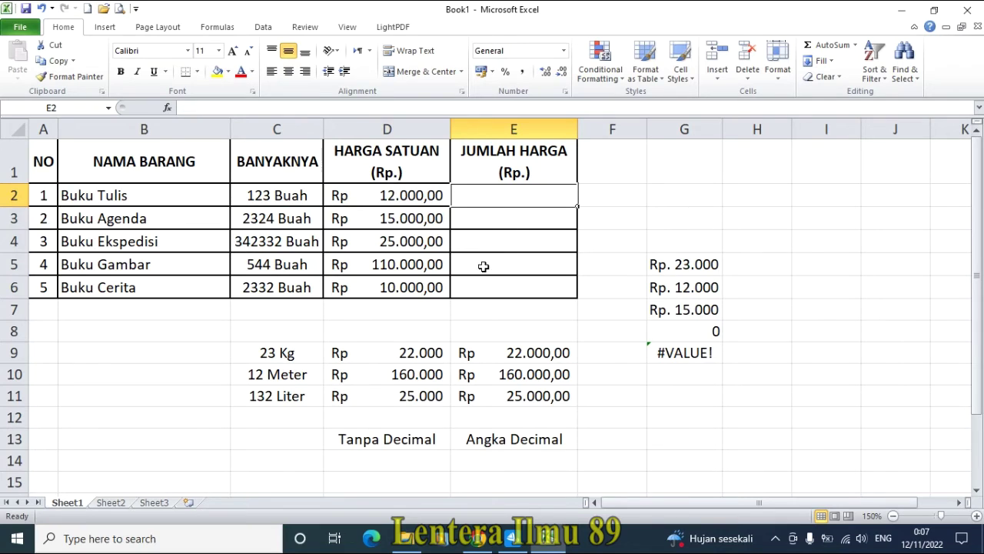
{"action": "left_click", "coordinate": [523, 249]}
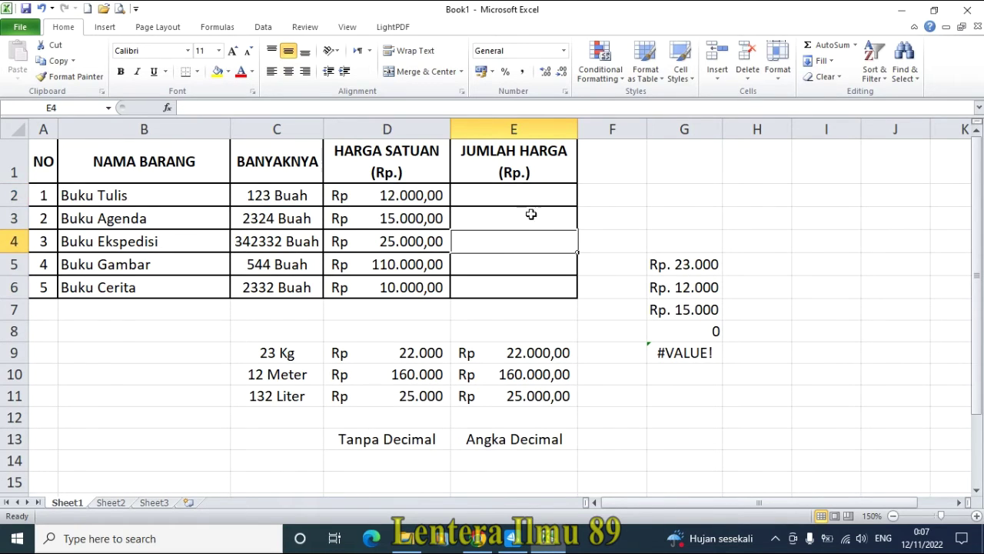
{"action": "left_click", "coordinate": [521, 194]}
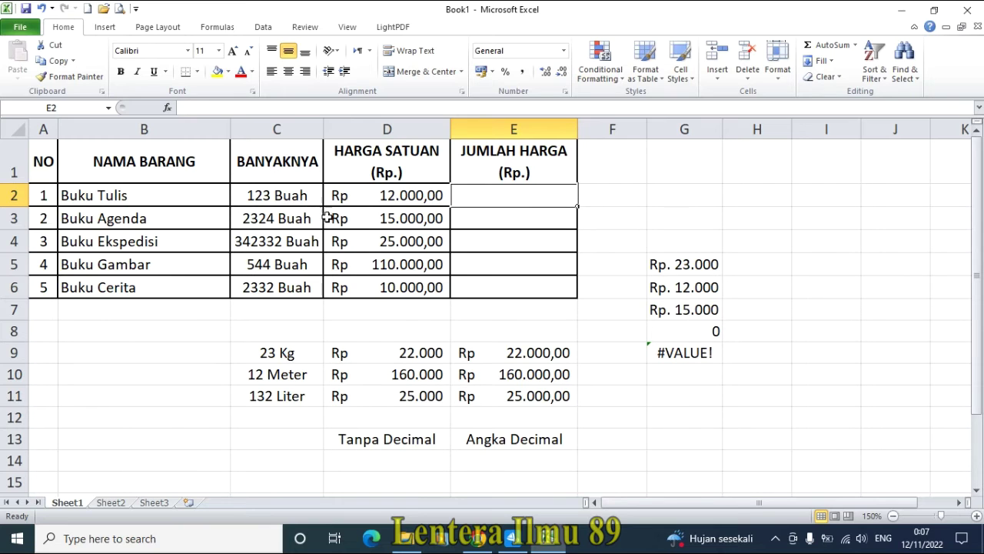
{"action": "left_click", "coordinate": [512, 226]}
{"action": "left_click", "coordinate": [521, 198]}
{"action": "type", "text": "="}
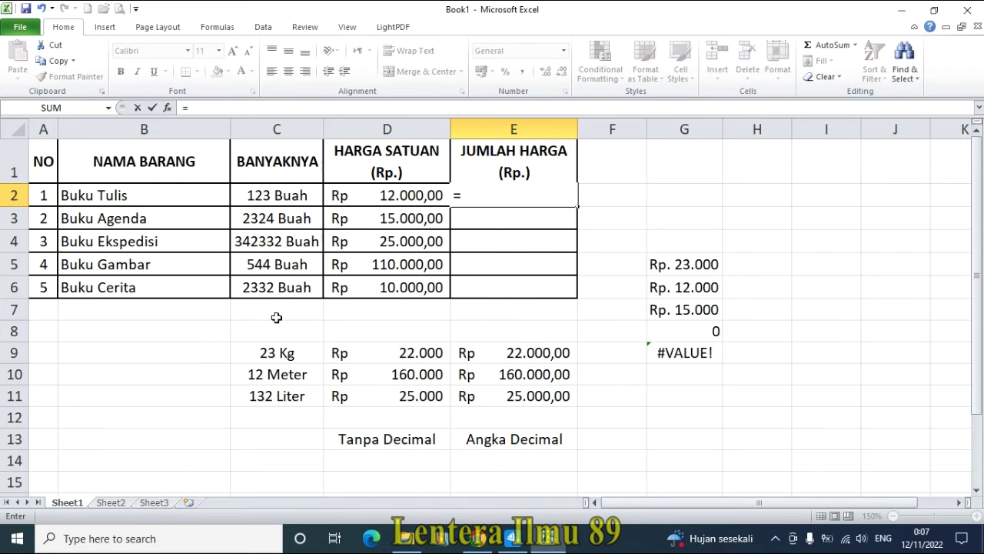
{"action": "left_click", "coordinate": [291, 196]}
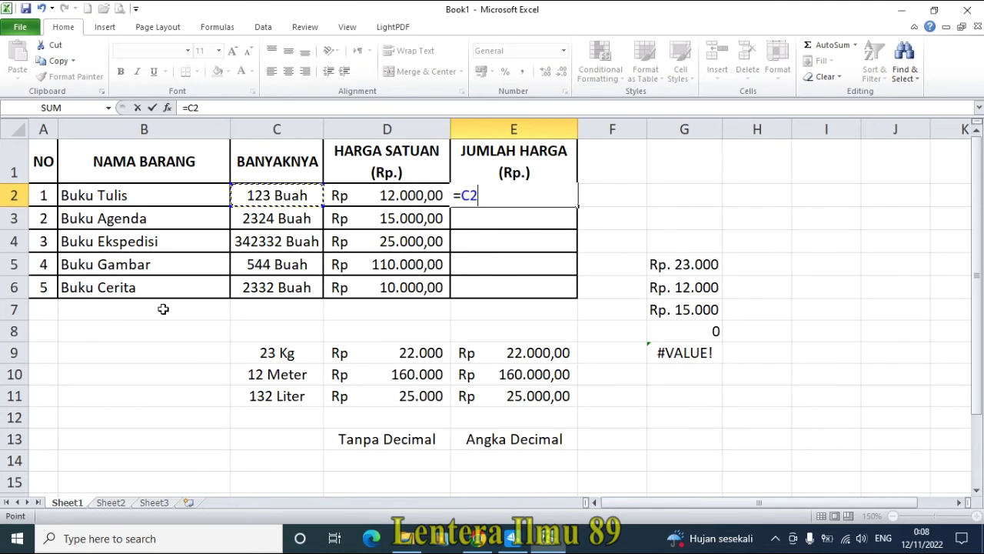
{"action": "type", "text": "*"}
{"action": "left_click", "coordinate": [380, 196]}
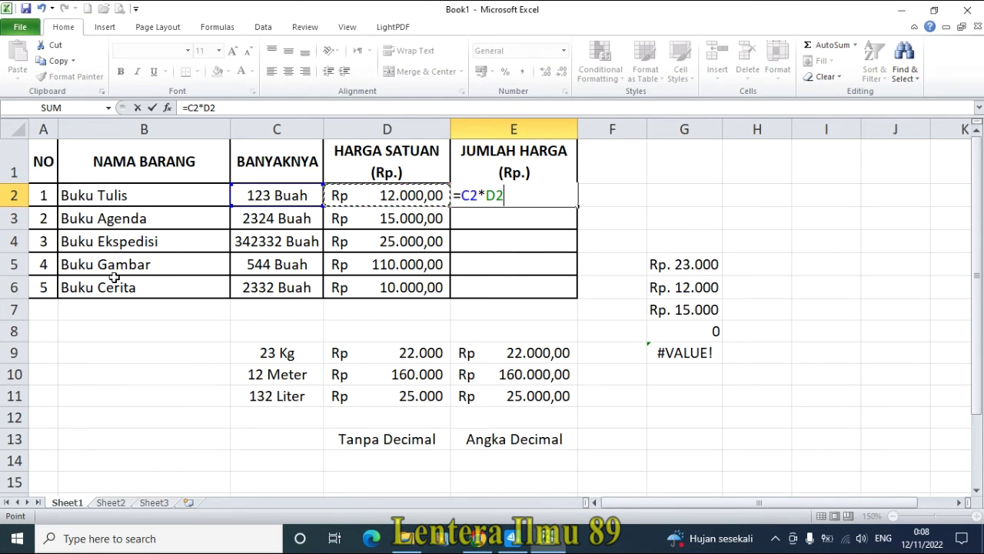
{"action": "key", "text": "Return"}
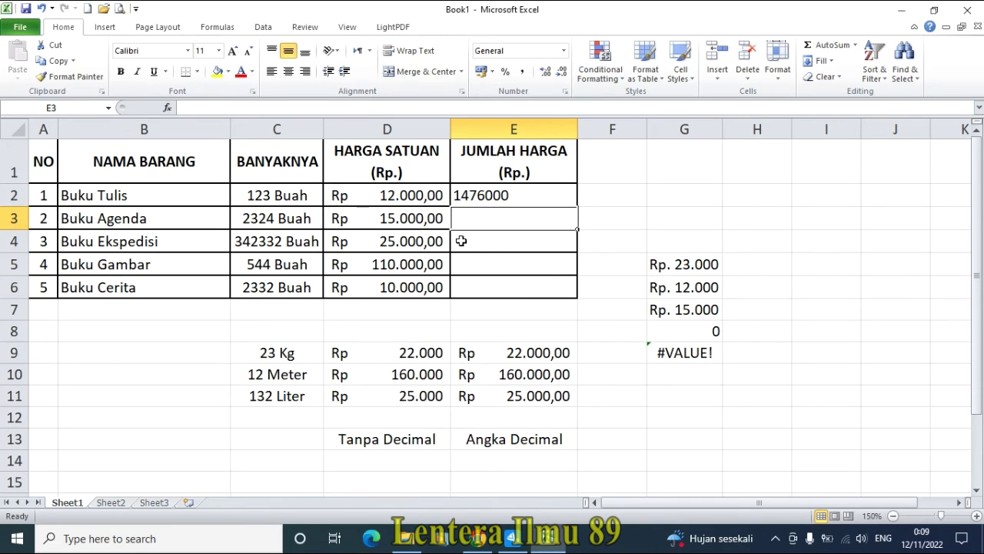
- Choose the Accounting number format with the Rp symbol for the JUMLAH HARGA cells E2:E6
{"action": "left_click_drag", "start_coordinate": [496, 197], "coordinate": [526, 281]}
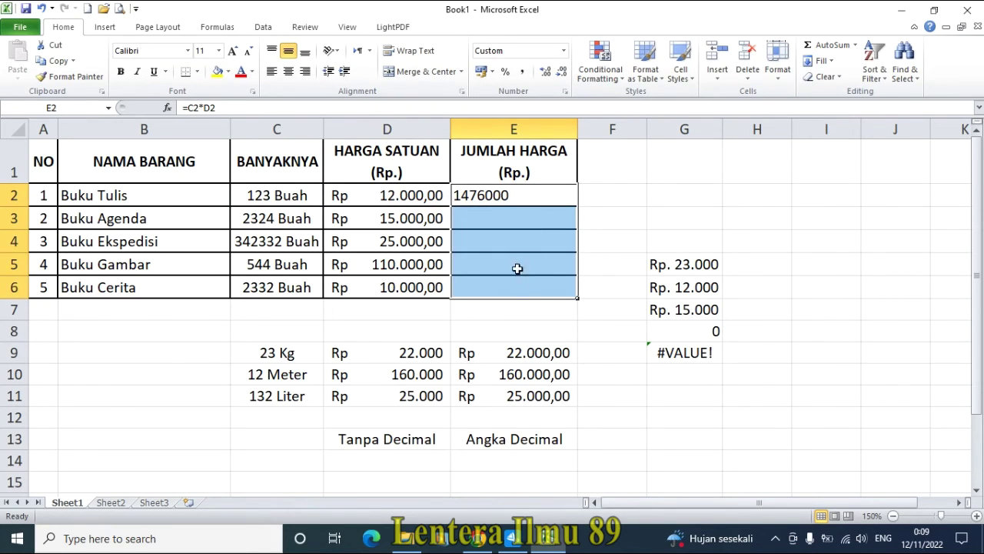
{"action": "right_click", "coordinate": [518, 240]}
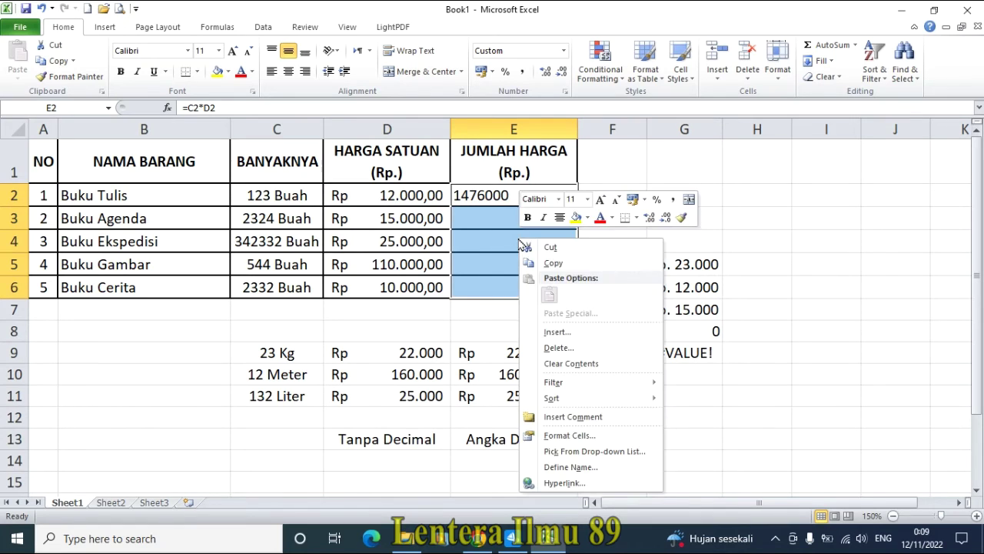
{"action": "left_click", "coordinate": [582, 438]}
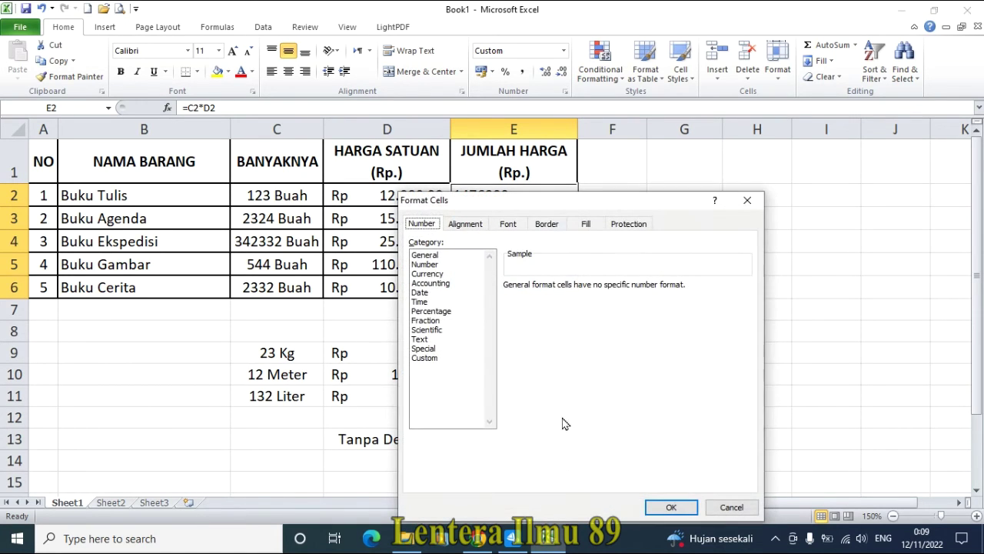
{"action": "left_click", "coordinate": [442, 284]}
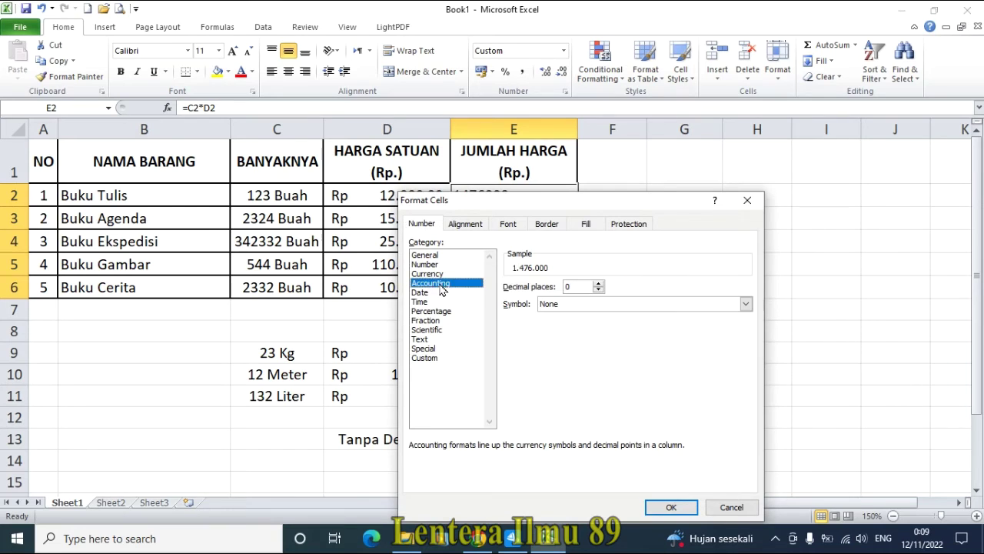
{"action": "left_click", "coordinate": [567, 305]}
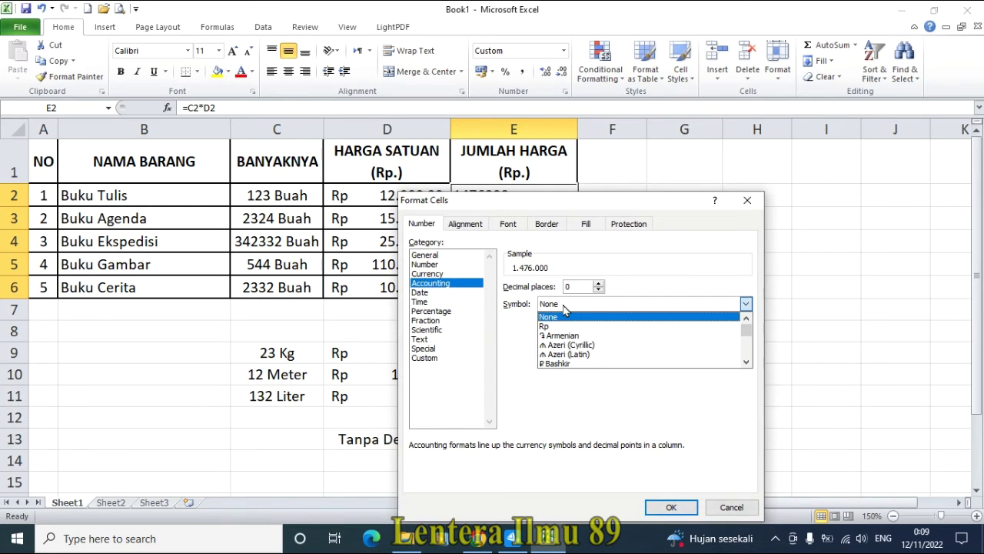
{"action": "left_click", "coordinate": [552, 327]}
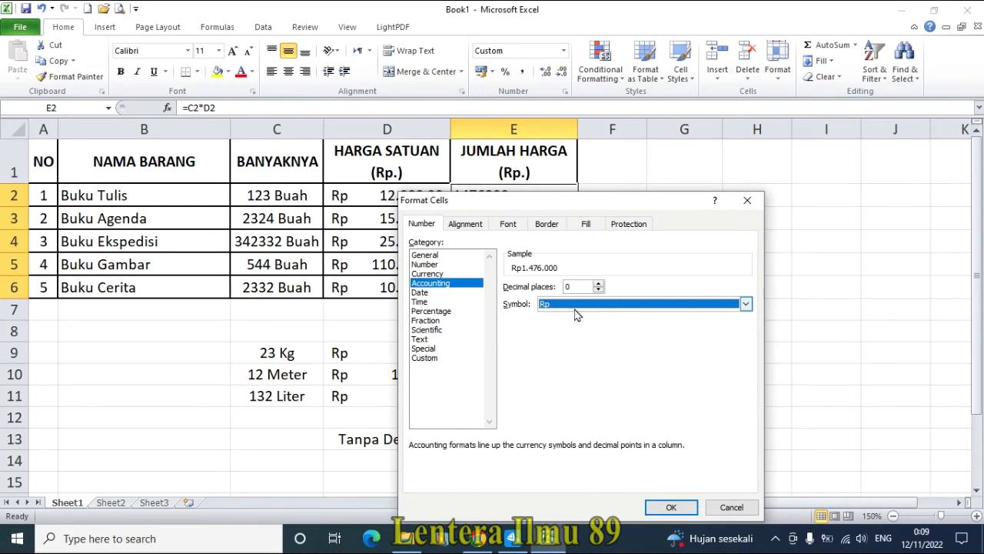
- Set the Accounting format's decimal places to 2 and apply it to E2:E6
{"action": "left_click_drag", "start_coordinate": [619, 207], "coordinate": [806, 127]}
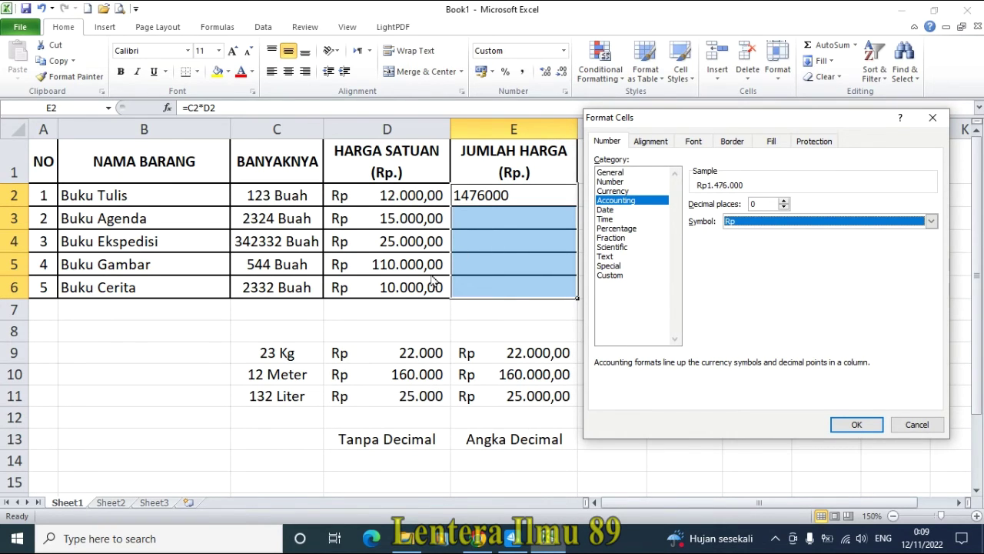
{"action": "left_click", "coordinate": [783, 201]}
{"action": "left_click", "coordinate": [784, 200]}
{"action": "left_click", "coordinate": [783, 201]}
{"action": "left_click", "coordinate": [783, 200]}
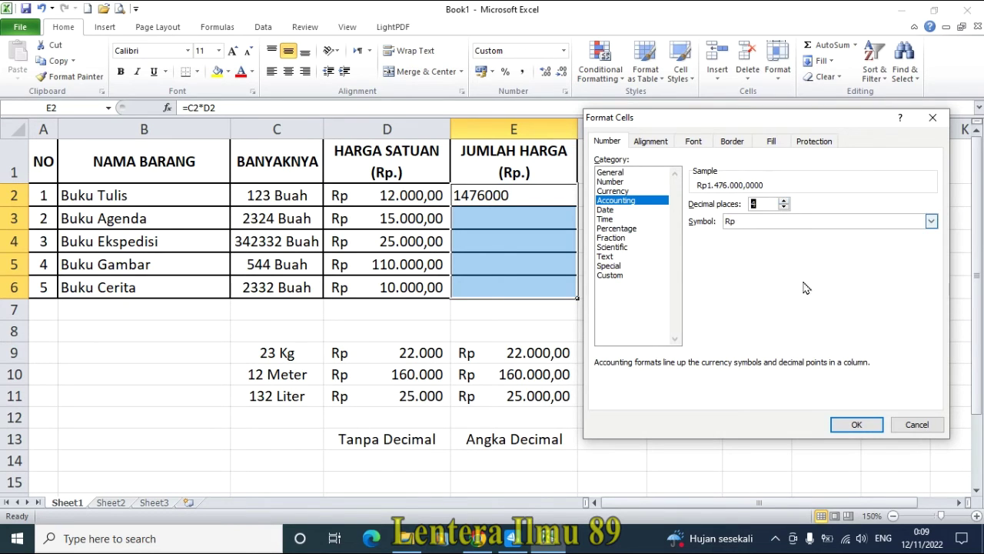
{"action": "left_click", "coordinate": [839, 420]}
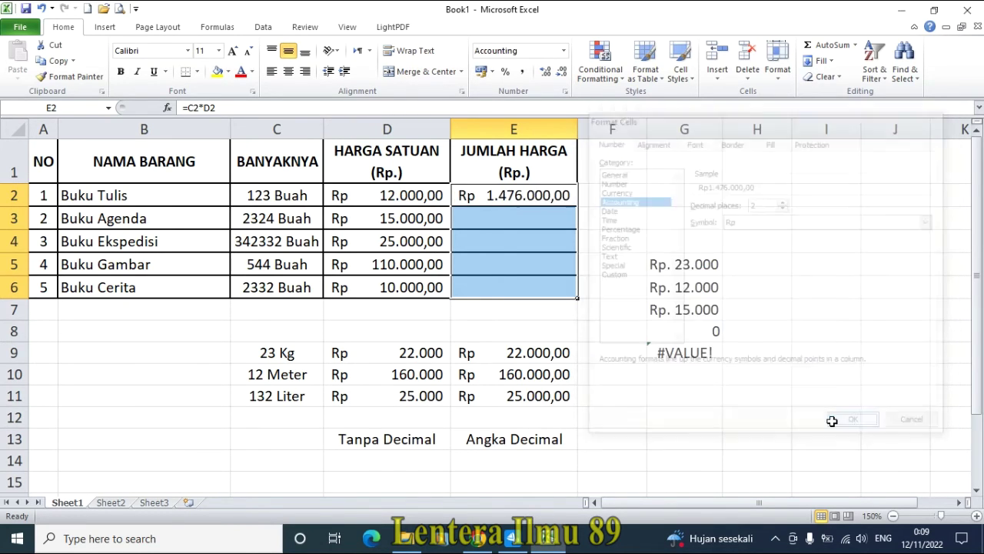
{"action": "left_click", "coordinate": [626, 351]}
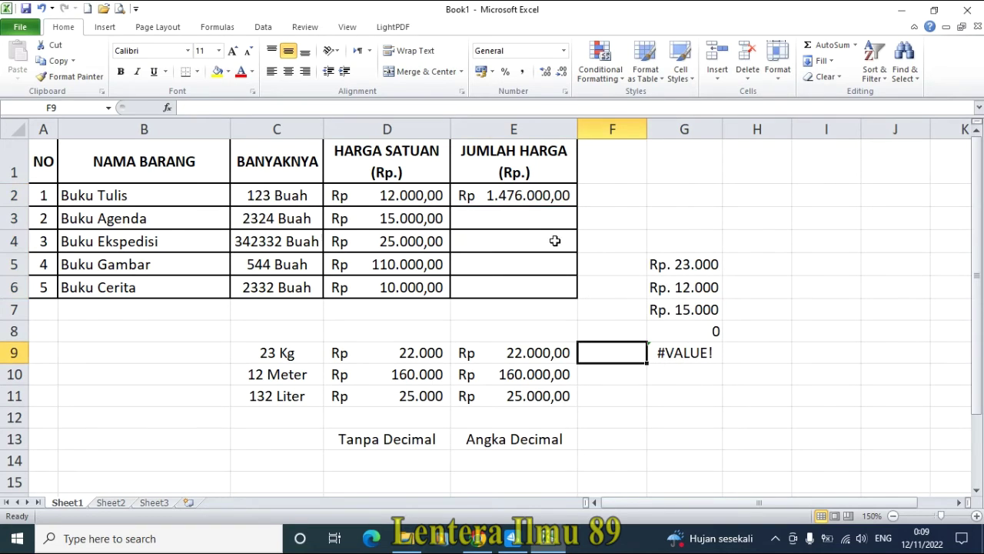
- Calculate the JUMLAH HARGA for Buku Agenda in E3 with the formula =C3*D3
{"action": "left_click", "coordinate": [539, 220]}
{"action": "left_click", "coordinate": [336, 393]}
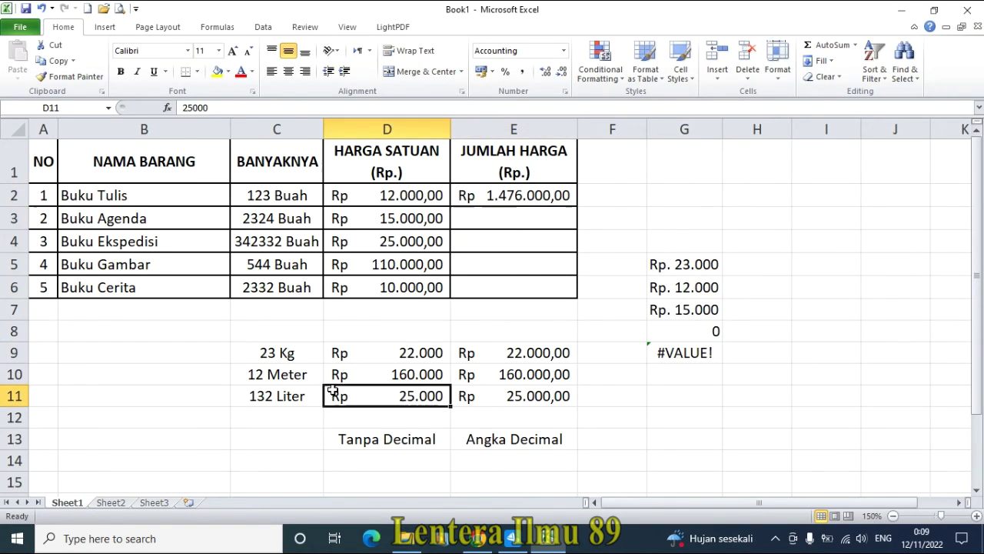
{"action": "left_click", "coordinate": [509, 224]}
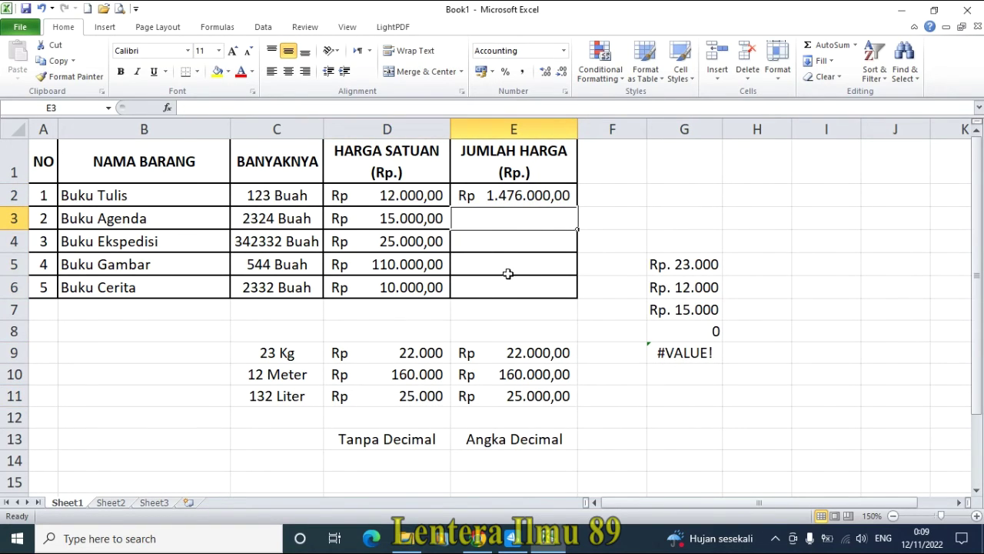
{"action": "type", "text": "="}
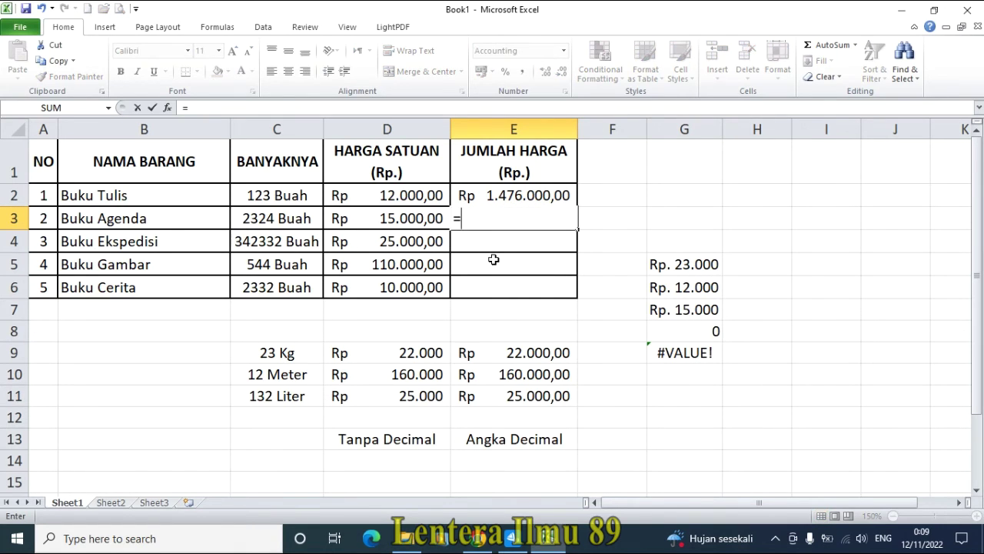
{"action": "left_click", "coordinate": [271, 221]}
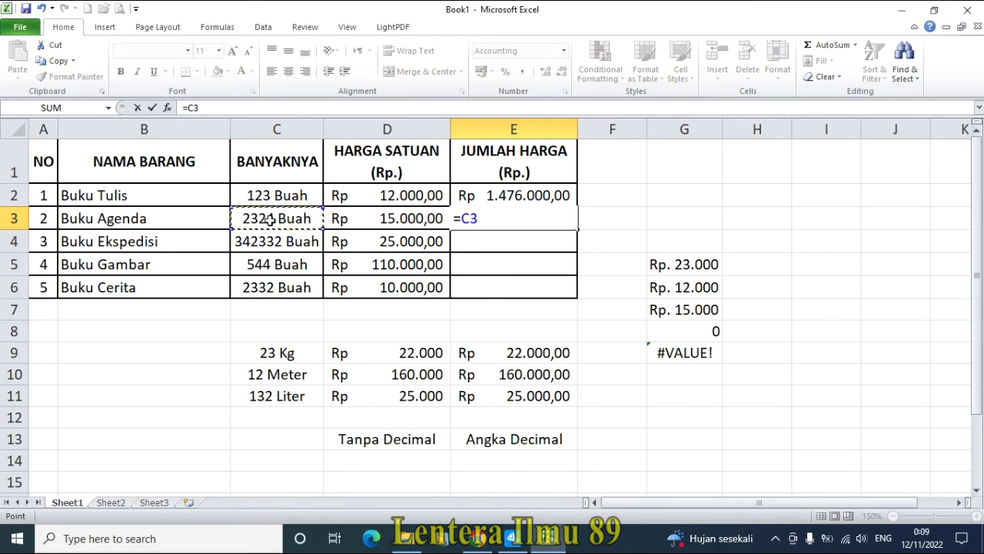
{"action": "type", "text": "*"}
{"action": "left_click", "coordinate": [386, 219]}
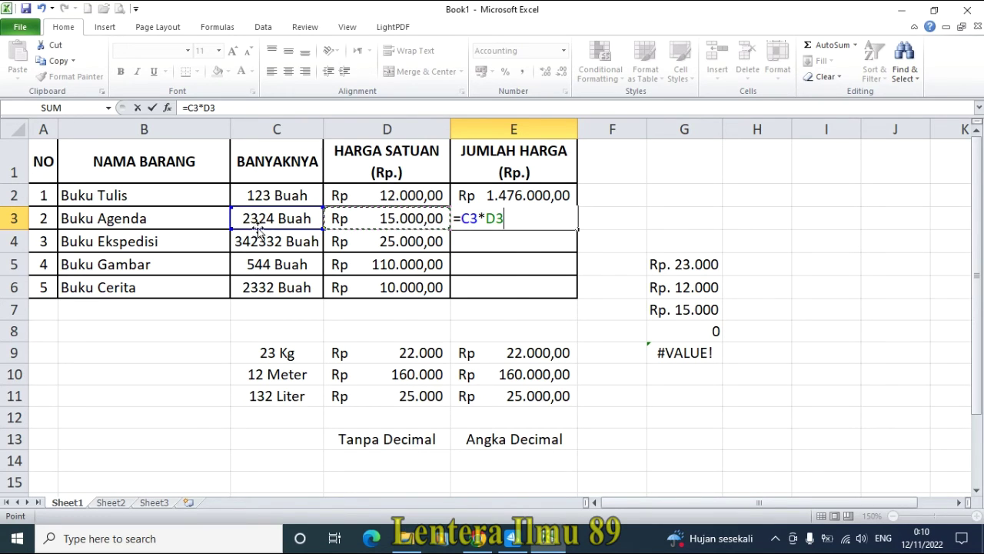
{"action": "key", "text": "Return"}
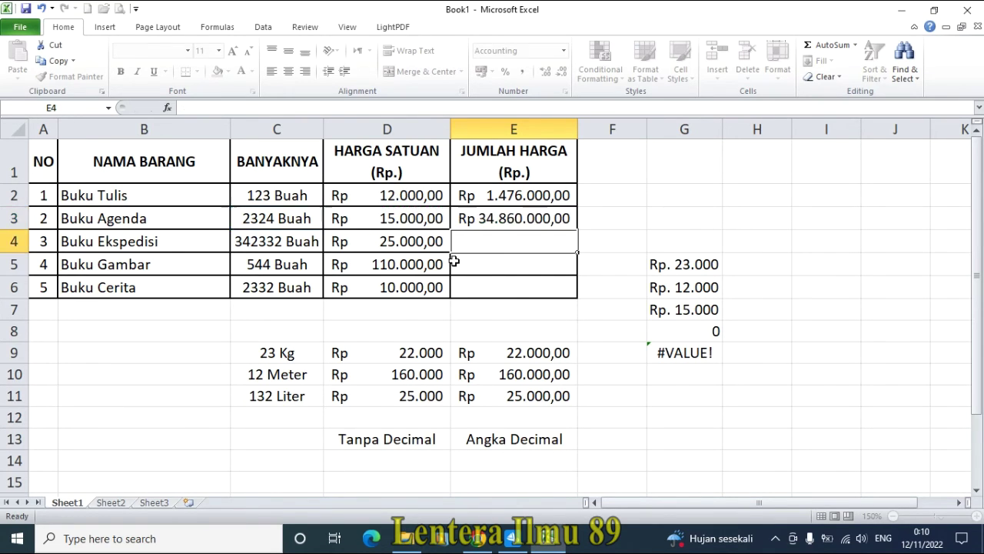
- Fill the formula in E3 down to E6 and check the copied formulas in E4 and E6
{"action": "left_click", "coordinate": [488, 219]}
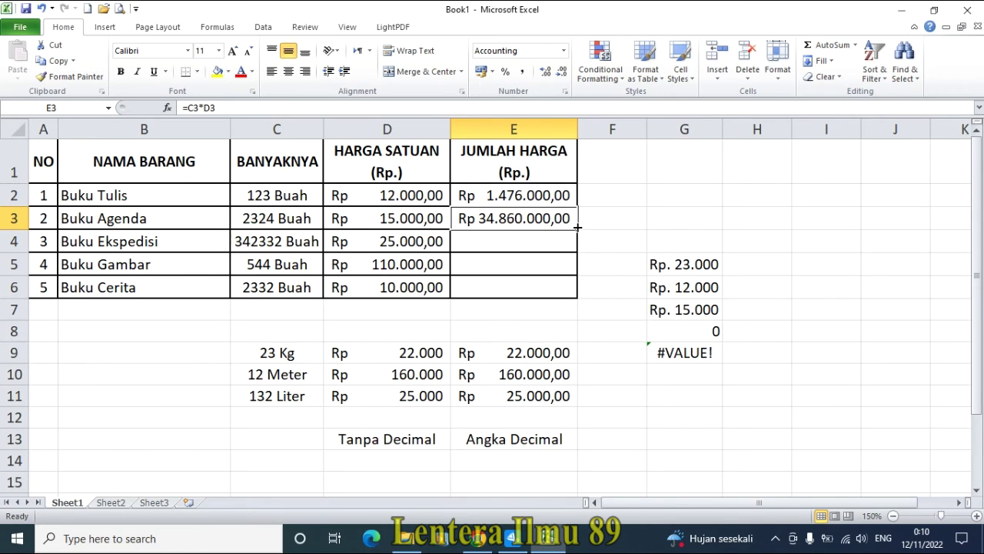
{"action": "left_click_drag", "start_coordinate": [577, 226], "coordinate": [564, 292]}
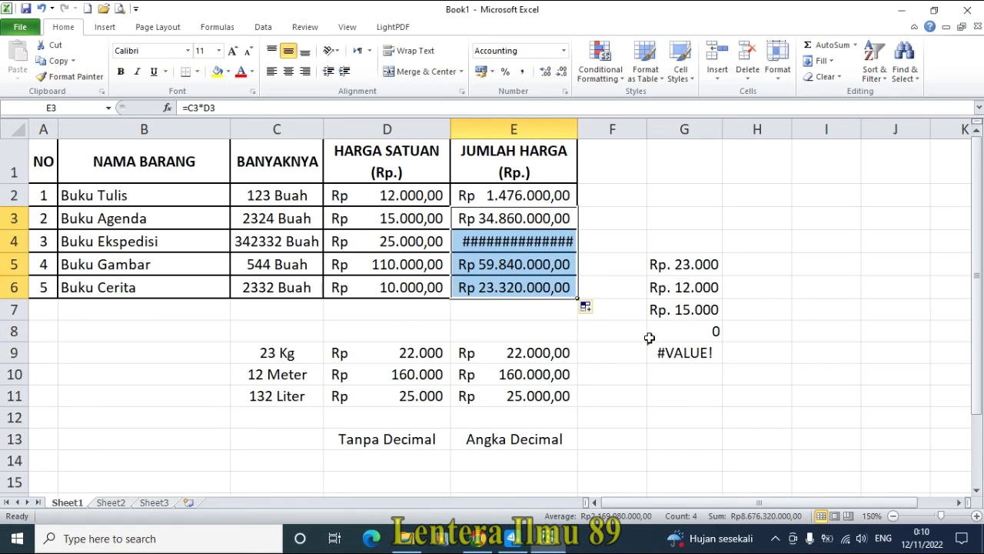
{"action": "left_click", "coordinate": [510, 318]}
{"action": "left_click", "coordinate": [510, 246]}
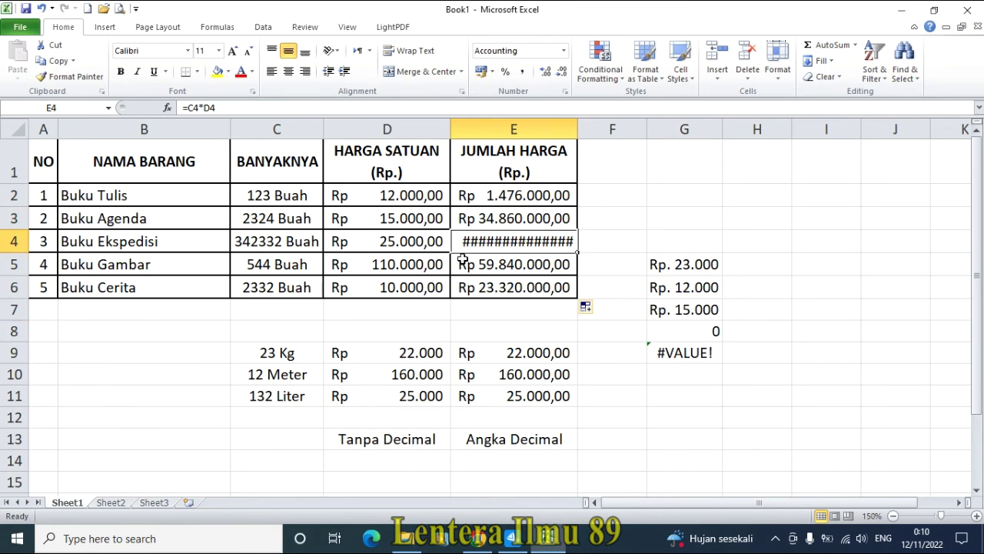
{"action": "left_click", "coordinate": [477, 280]}
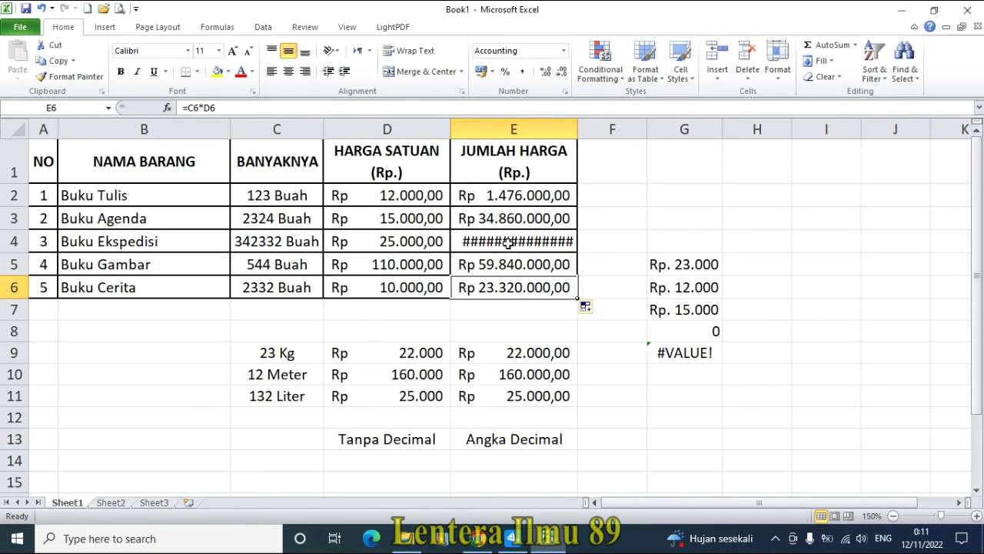
{"action": "left_click", "coordinate": [508, 243]}
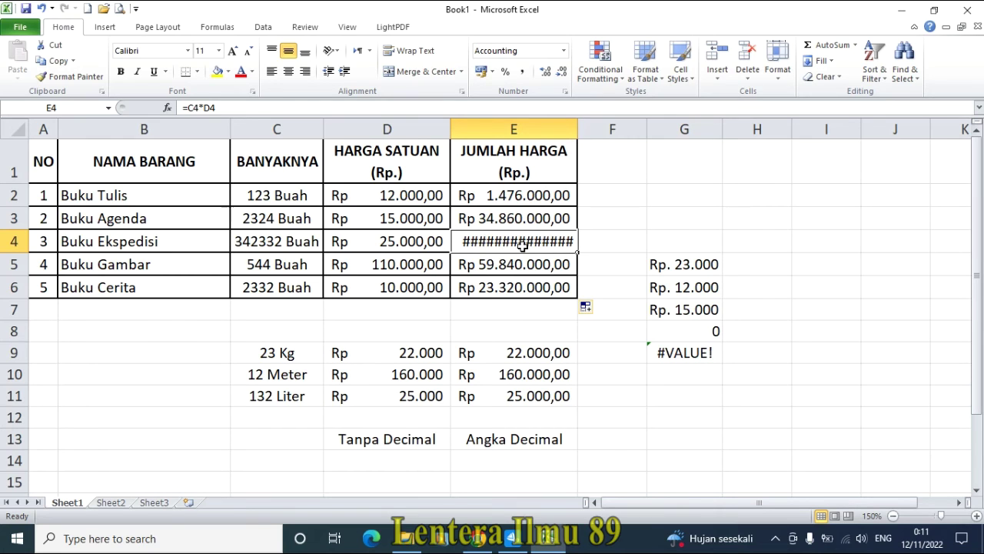
- Widen column E to fit the Buku Ekspedisi amount, and undo both the widening and the formula fill
{"action": "left_click_drag", "start_coordinate": [574, 131], "coordinate": [610, 131]}
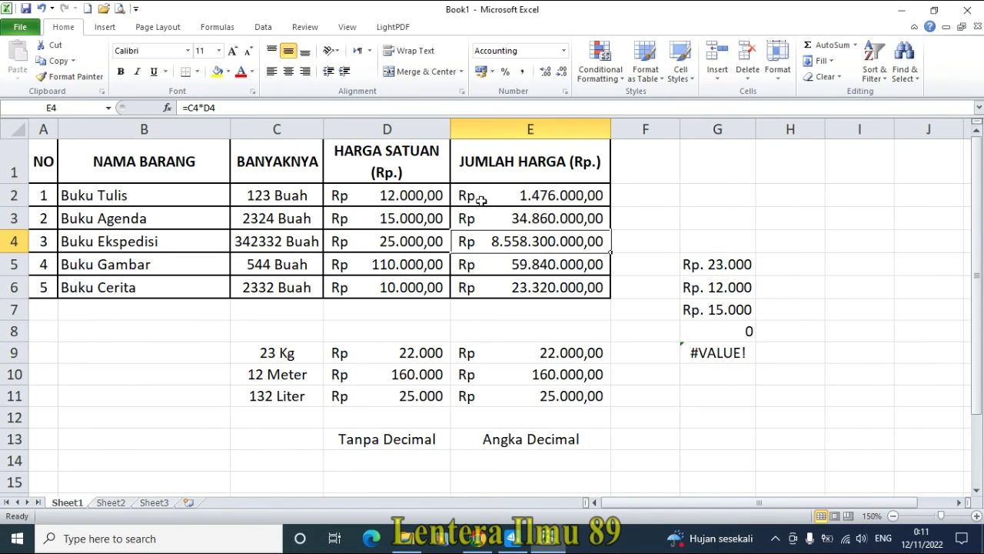
{"action": "left_click", "coordinate": [531, 308]}
{"action": "left_click", "coordinate": [559, 242]}
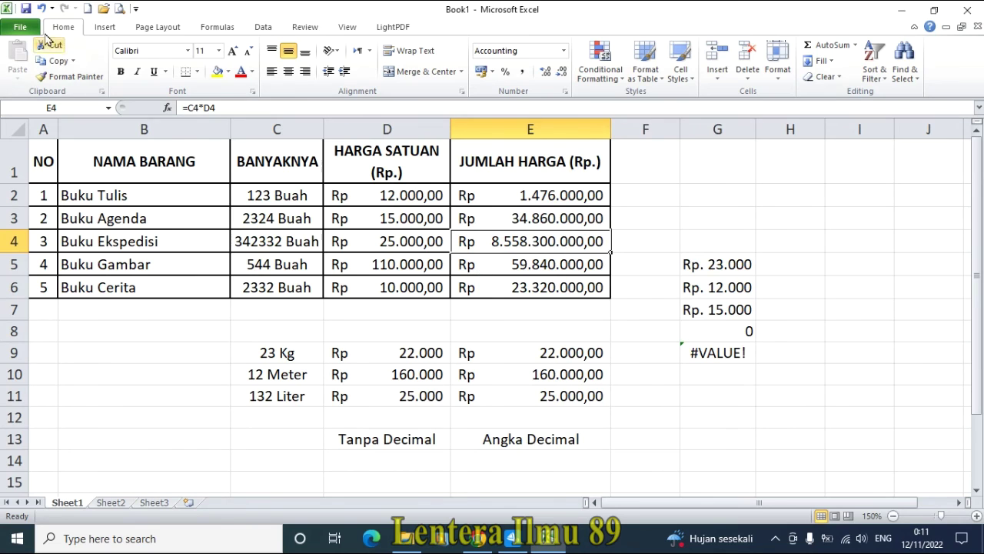
{"action": "left_click", "coordinate": [41, 8]}
{"action": "left_click", "coordinate": [42, 9]}
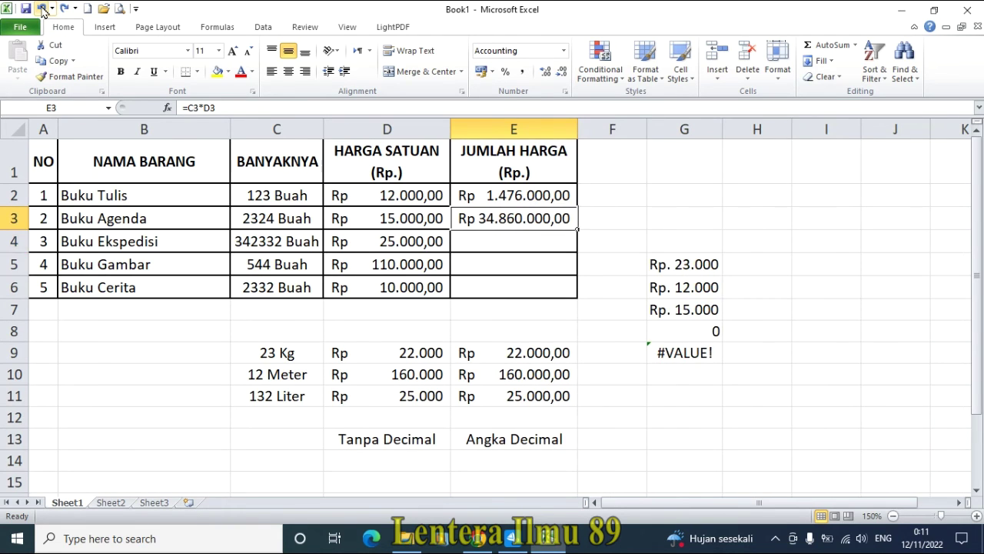
- Repeat the fill of E3's formula down to E6 and undo it
{"action": "left_click_drag", "start_coordinate": [580, 229], "coordinate": [580, 298]}
{"action": "left_click", "coordinate": [483, 317]}
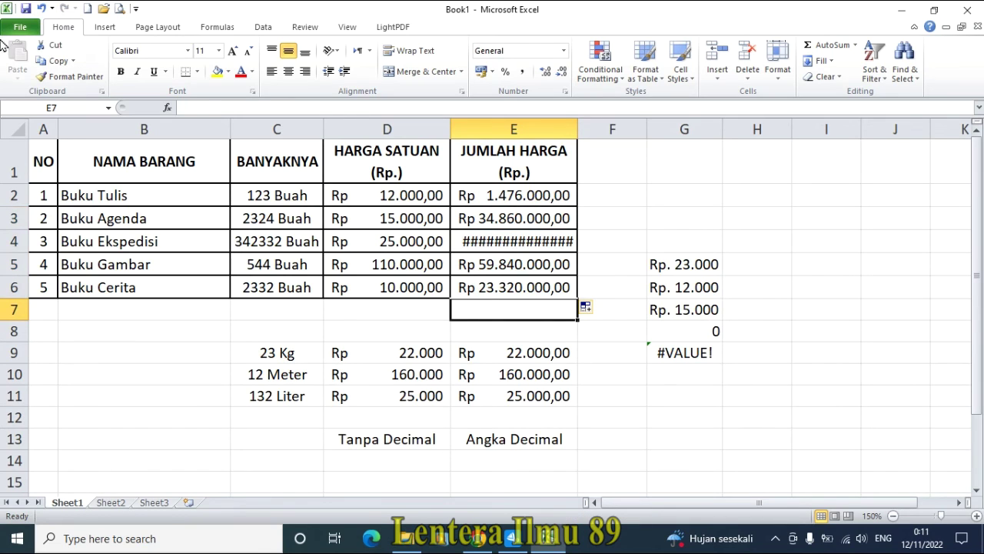
{"action": "key", "text": "ctrl+z"}
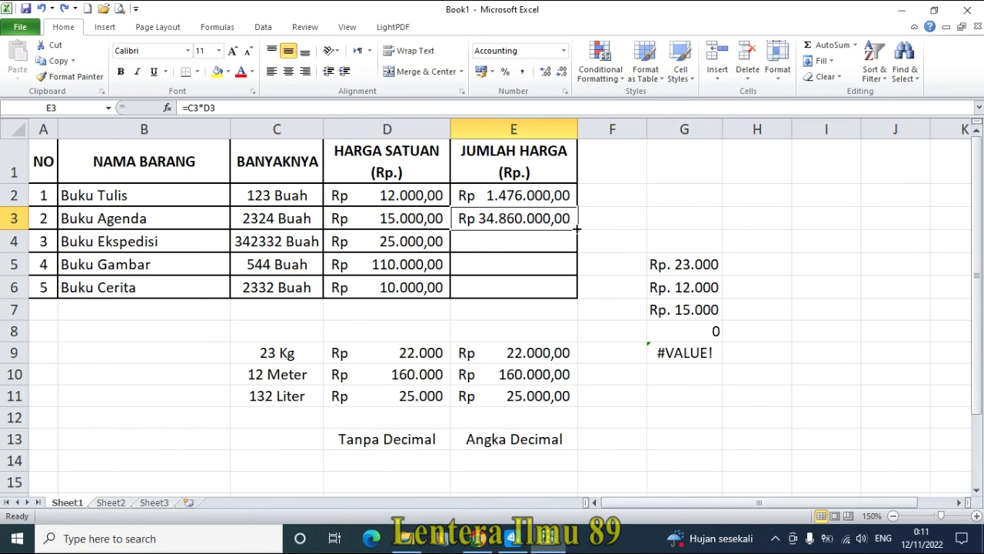
- Copy the JUMLAH HARGA formula from E3 down through E6 for the remaining items
{"action": "left_click_drag", "start_coordinate": [576, 229], "coordinate": [577, 298]}
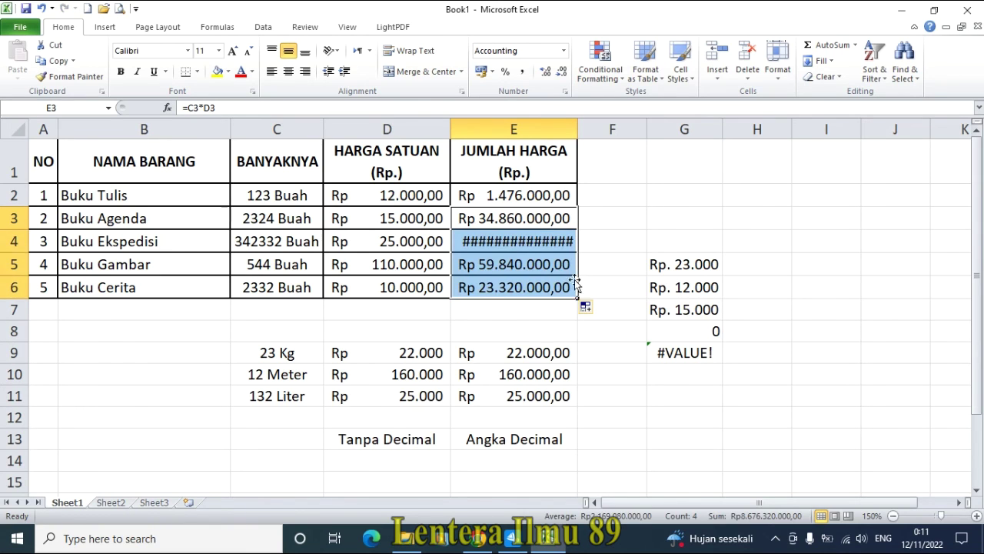
{"action": "left_click", "coordinate": [499, 329]}
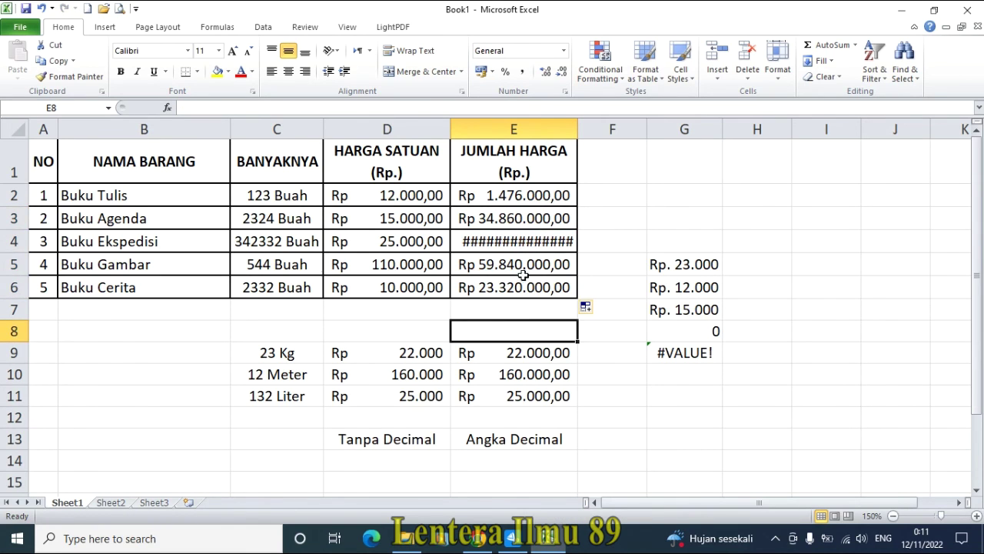
{"action": "left_click", "coordinate": [546, 221]}
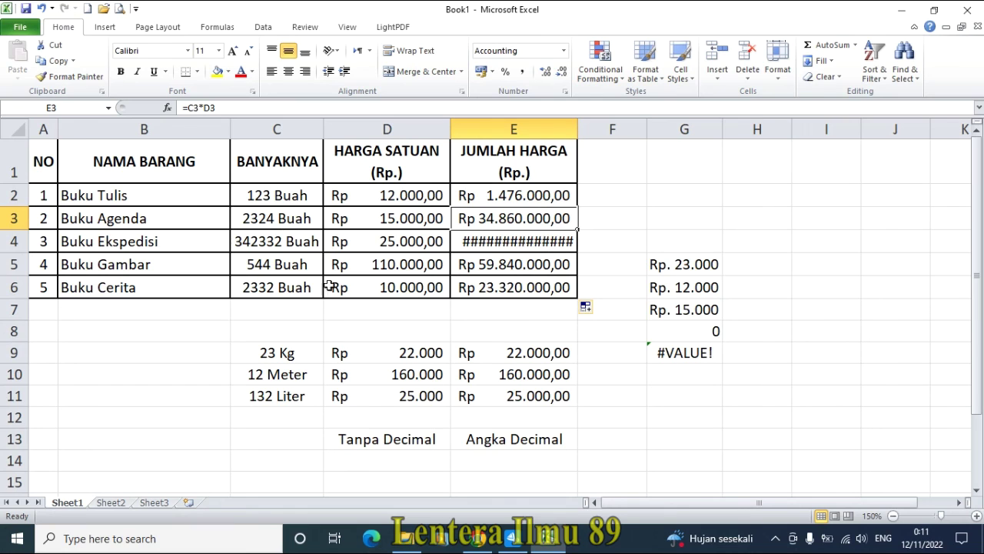
- Widen column E so that the full JUMLAH HARGA amount for Buku Ekspedisi fits in its cell
{"action": "left_click_drag", "start_coordinate": [577, 129], "coordinate": [610, 132]}
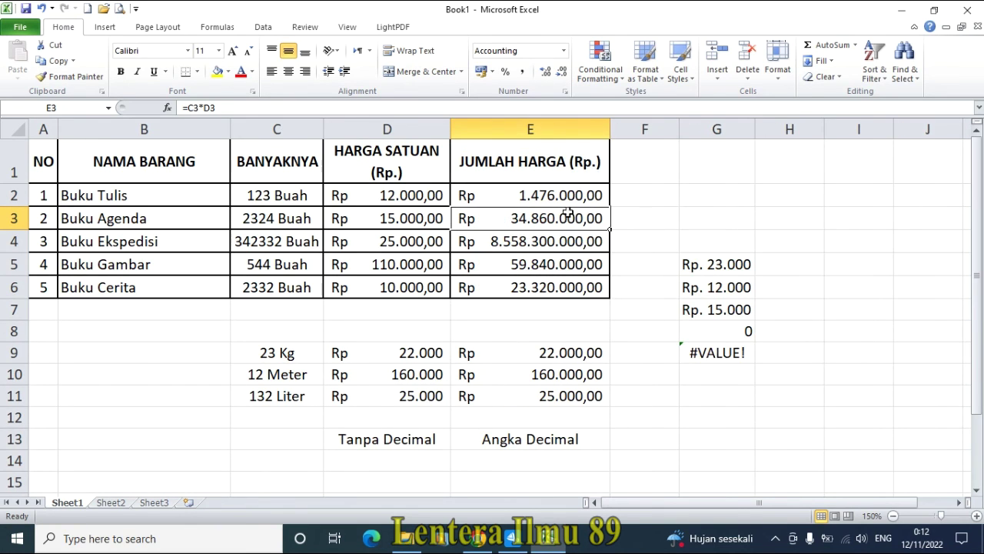
{"action": "left_click", "coordinate": [229, 358]}
{"action": "left_click", "coordinate": [166, 330]}
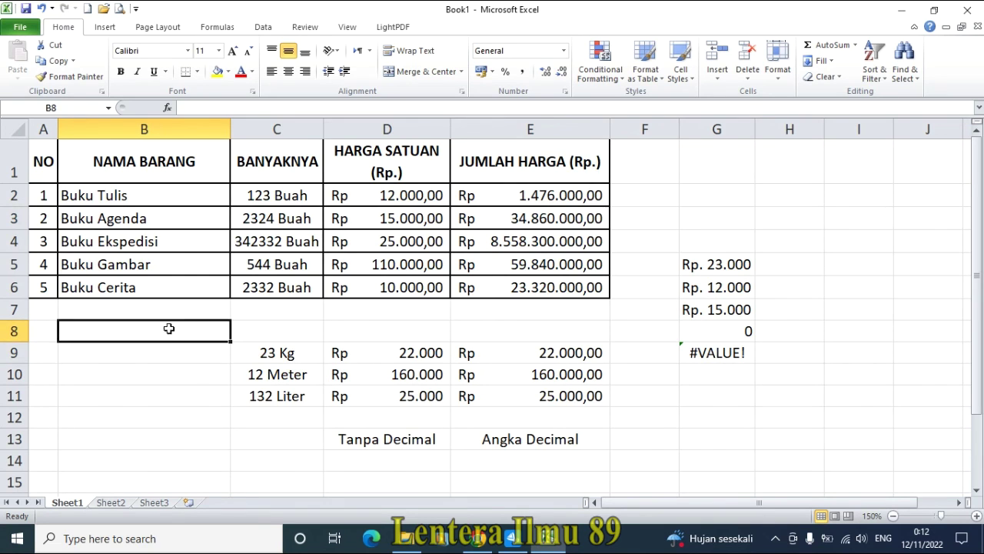
{"action": "left_click", "coordinate": [108, 367]}
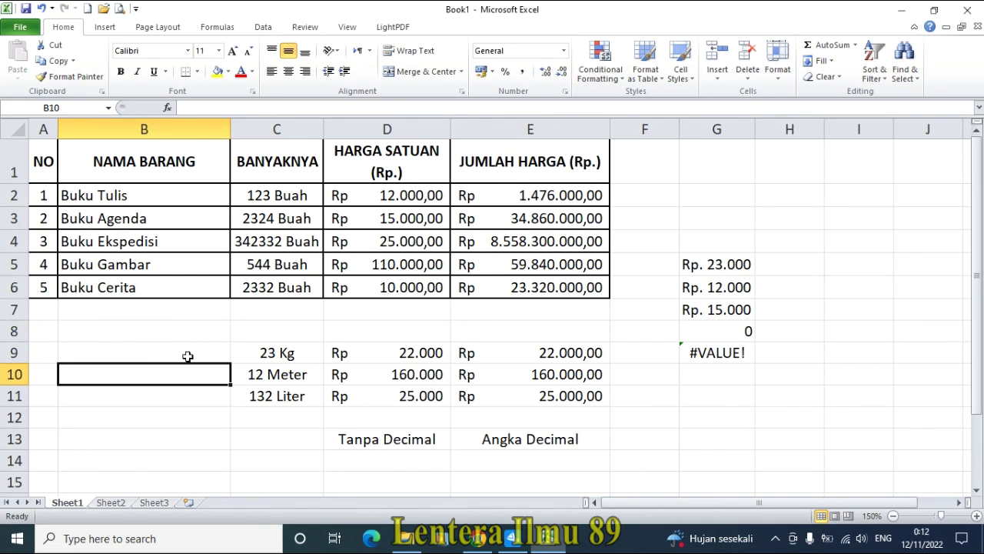